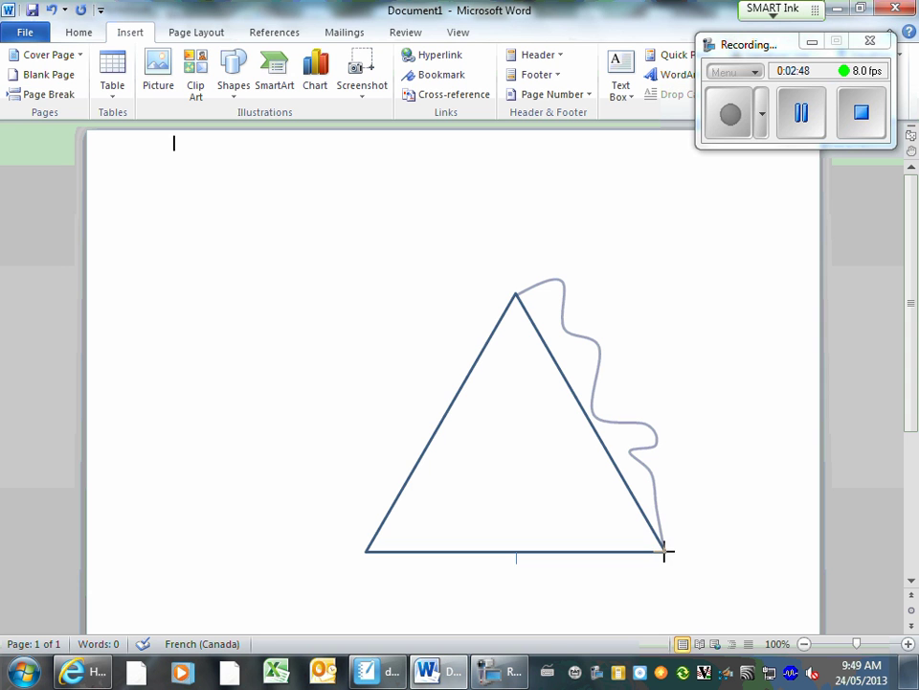
Finish the wavy curve along the triangle's right side so it ends at the lower-right corner
mouse_move(663, 544)
mouse_down()
mouse_move(657, 520)
mouse_move(696, 471)
mouse_move(646, 435)
mouse_move(722, 441)
mouse_move(625, 448)
mouse_move(684, 428)
mouse_move(663, 462)
mouse_move(671, 463)
mouse_move(686, 458)
mouse_move(687, 439)
mouse_up()
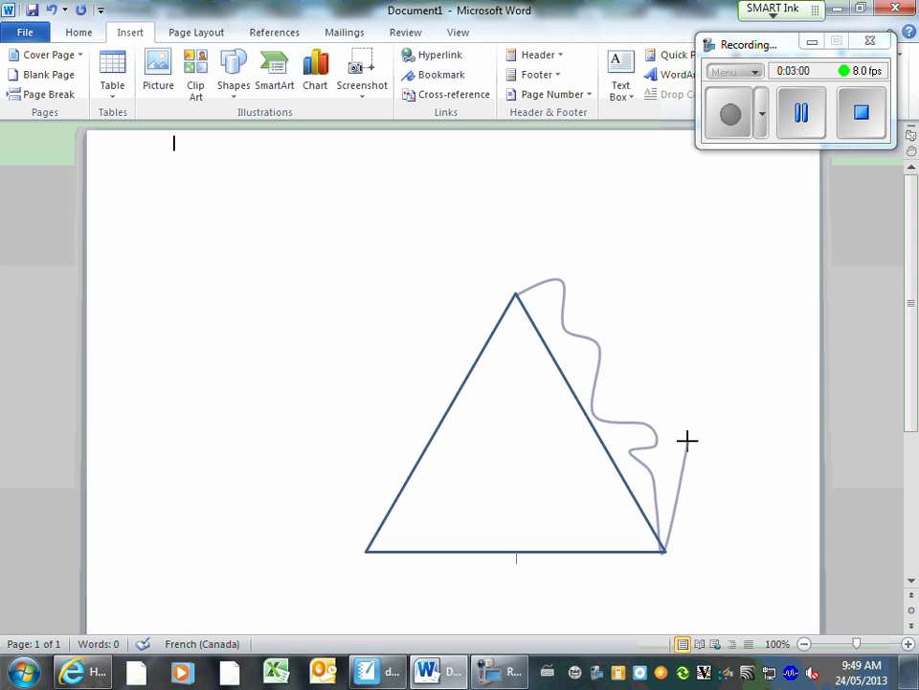
drag(688, 439, 698, 464)
mouse_move(698, 464)
mouse_down()
mouse_move(661, 442)
mouse_move(655, 398)
mouse_move(673, 479)
mouse_up()
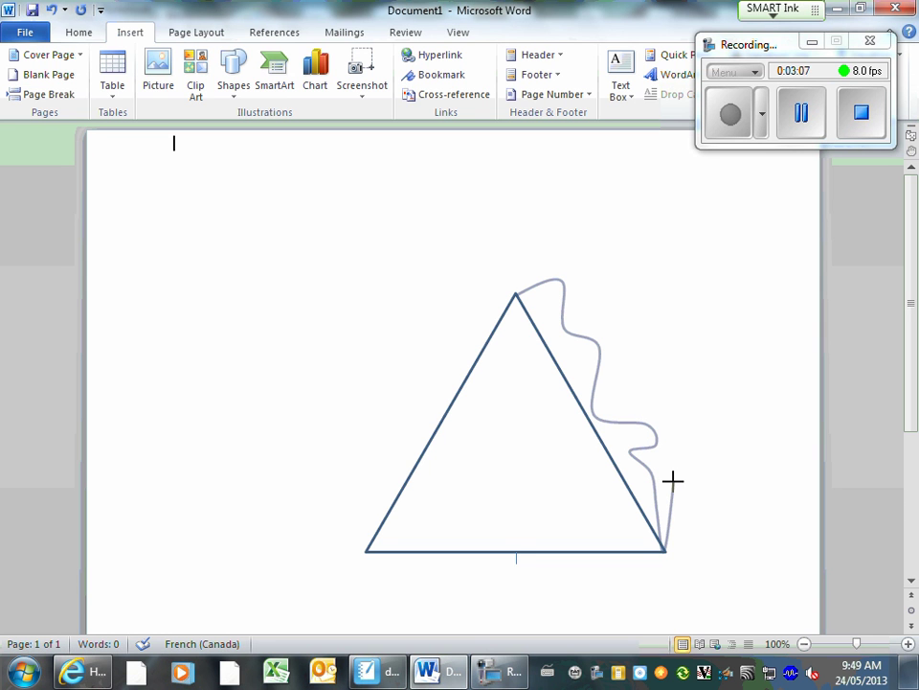
key(Escape)
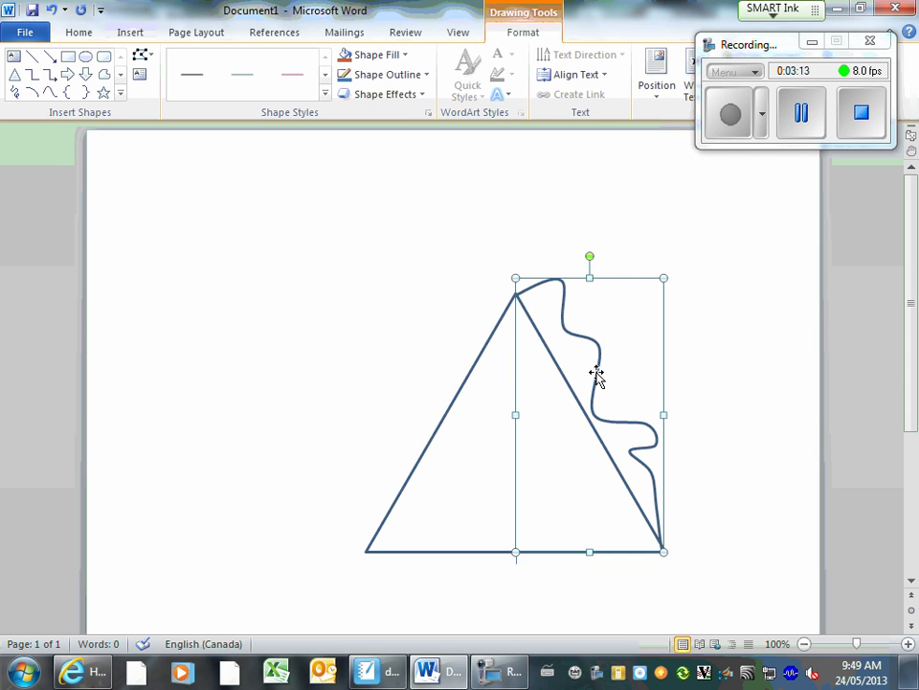
Duplicate the wavy curve from the triangle's right side and move the copy over the left side
right_click(598, 377)
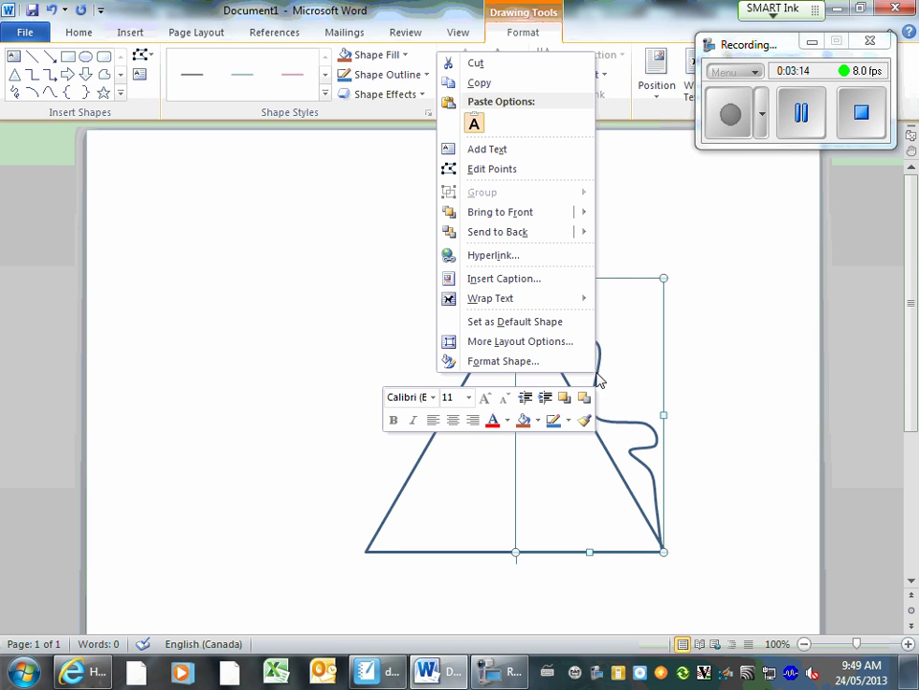
click(515, 89)
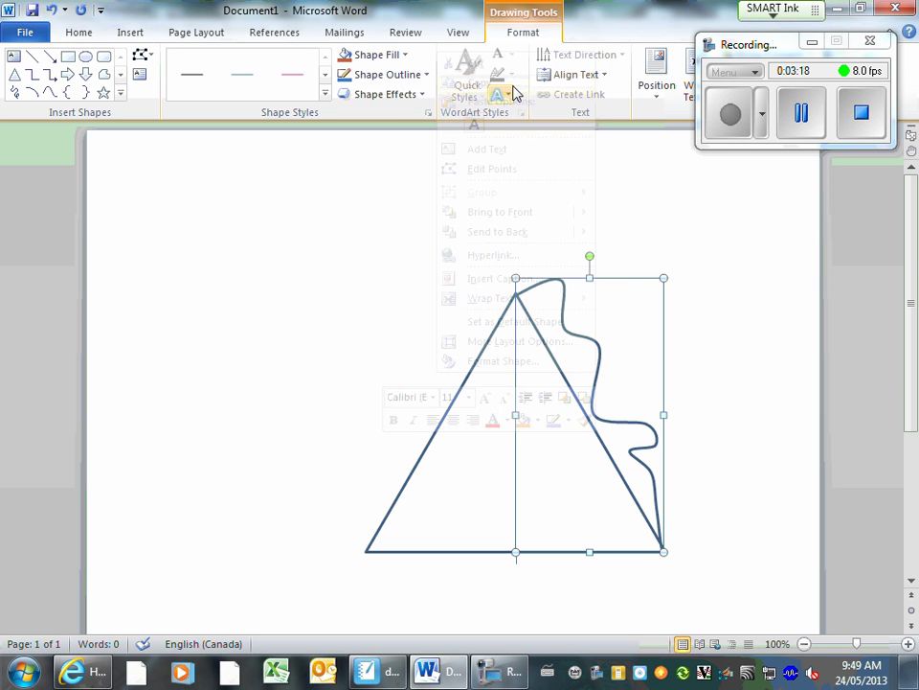
right_click(600, 360)
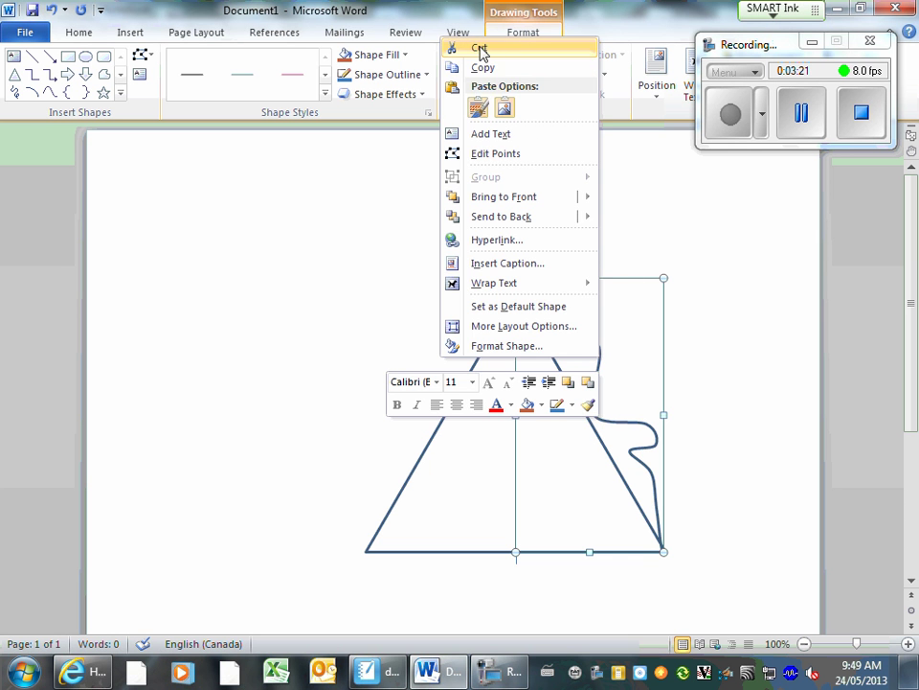
click(479, 109)
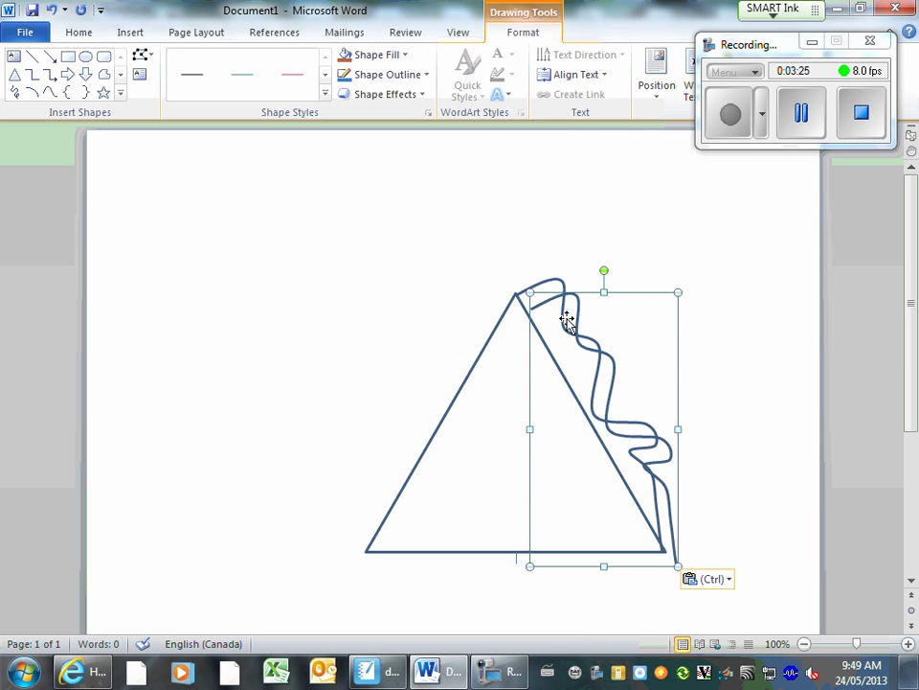
drag(579, 311, 666, 320)
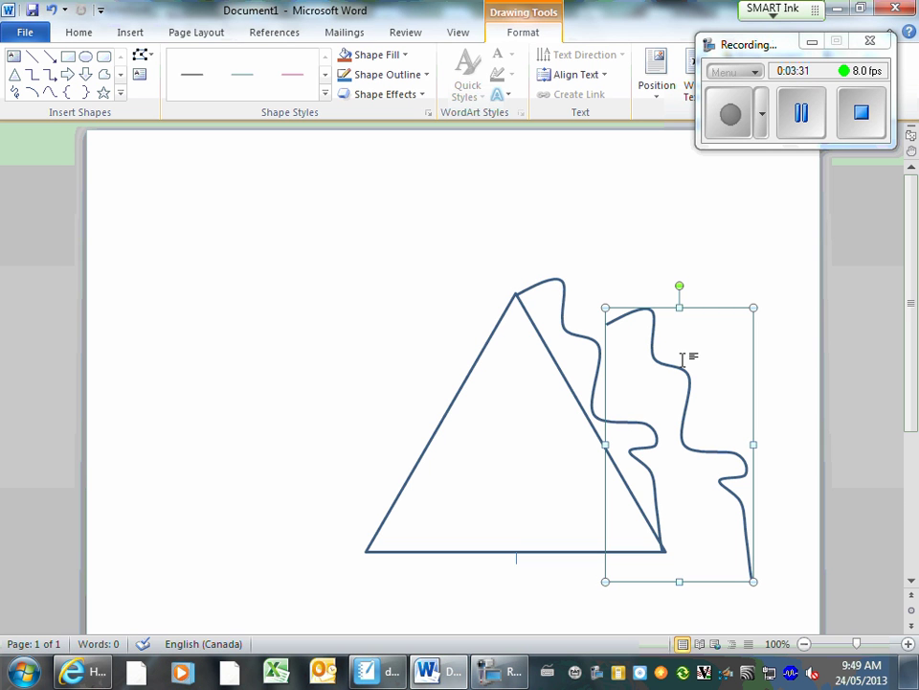
mouse_move(595, 339)
mouse_down()
mouse_move(581, 349)
mouse_move(592, 345)
mouse_move(442, 319)
mouse_up()
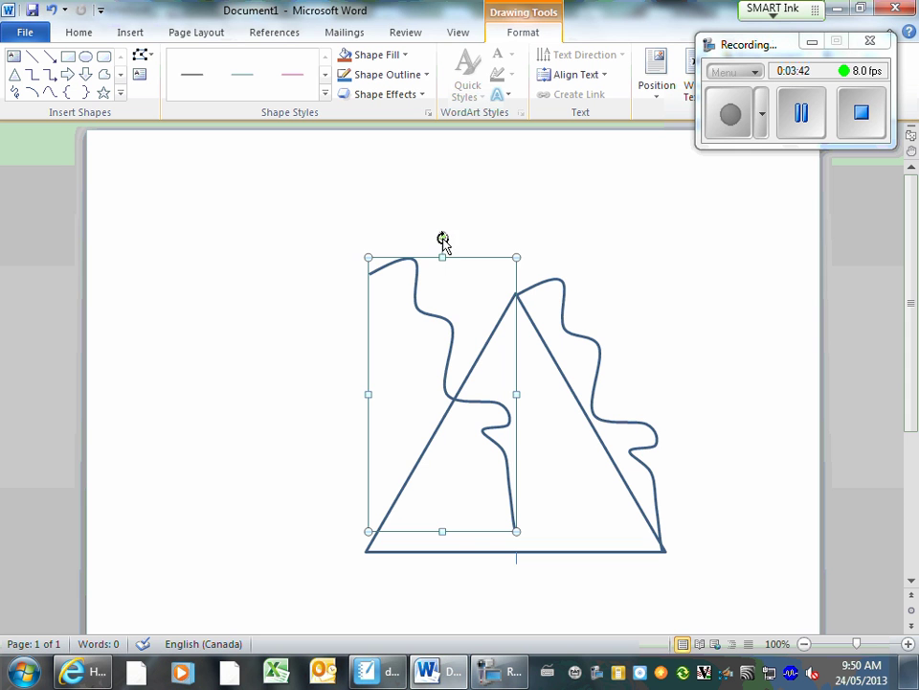
Rotate the copied curve clockwise and align its ends with the triangle's apex and lower-left corner
mouse_move(443, 240)
mouse_down()
mouse_move(484, 275)
mouse_move(508, 332)
mouse_move(506, 350)
mouse_up()
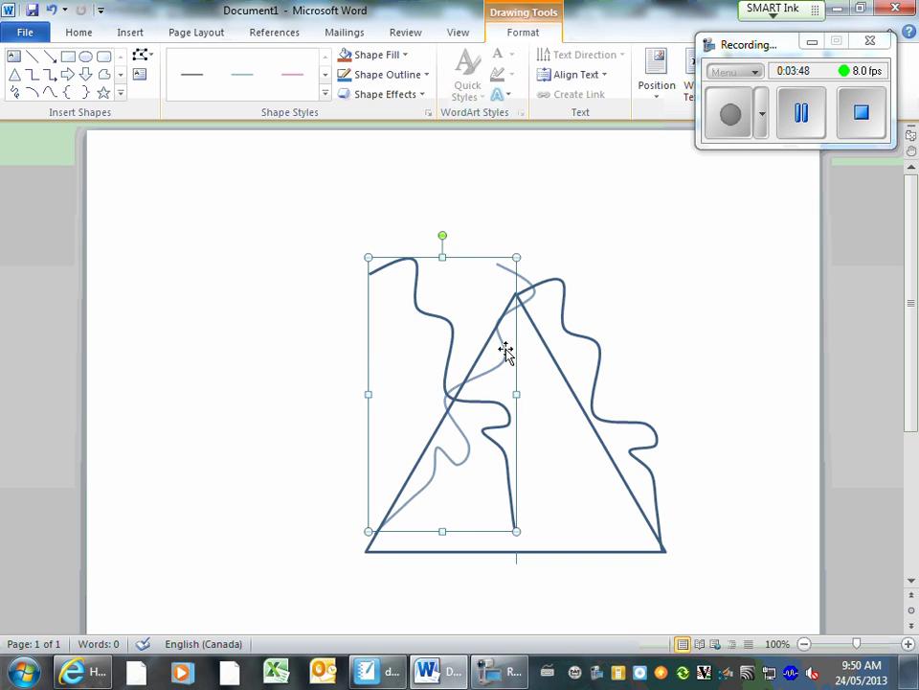
mouse_move(505, 351)
mouse_down()
mouse_move(501, 373)
mouse_move(521, 378)
mouse_up()
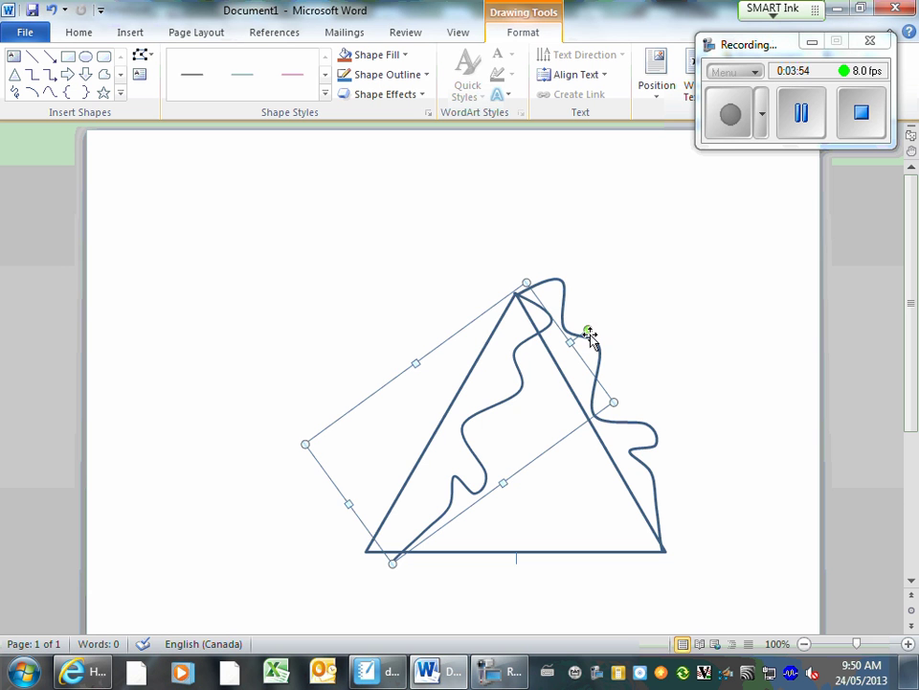
mouse_move(588, 330)
mouse_down()
mouse_move(594, 351)
mouse_move(591, 343)
mouse_up()
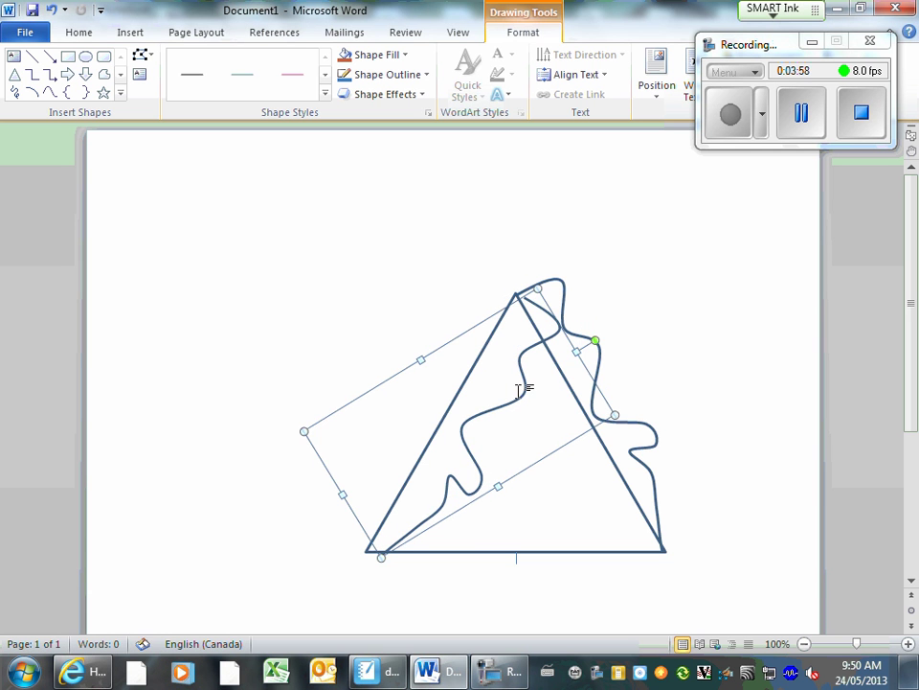
drag(516, 398, 507, 392)
click(815, 113)
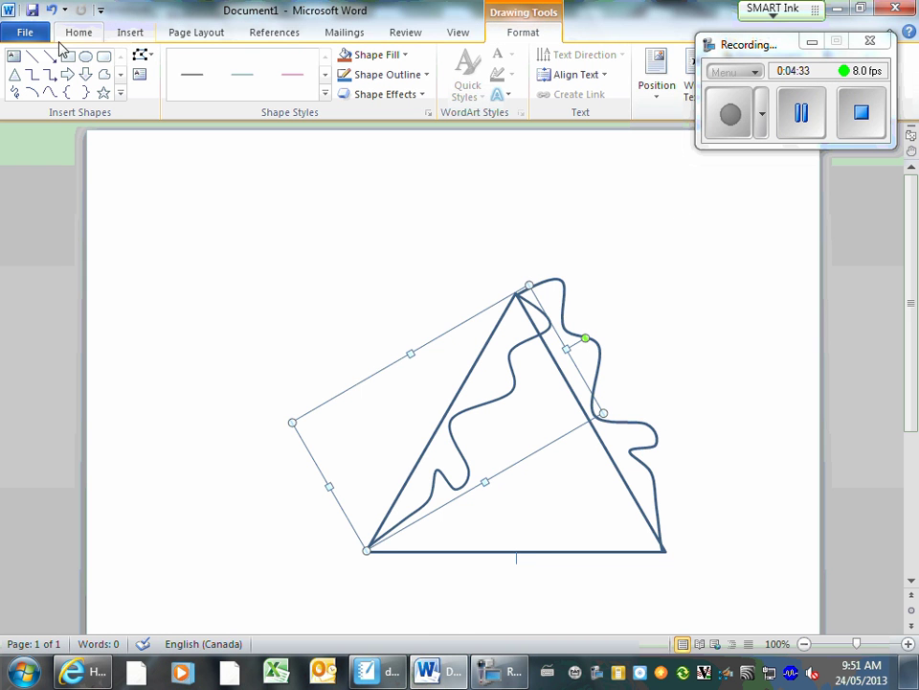
click(49, 93)
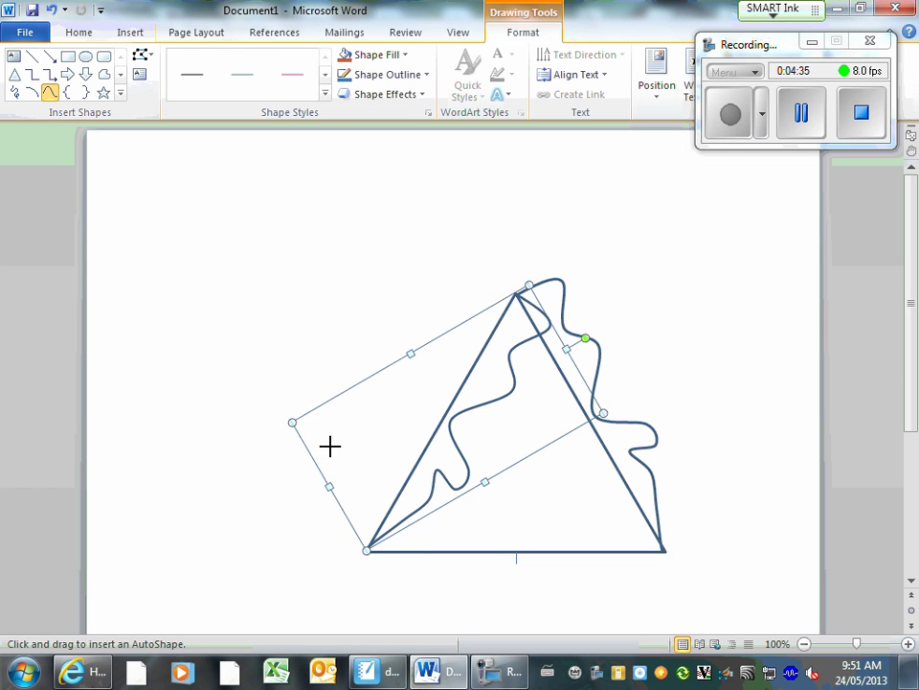
click(417, 551)
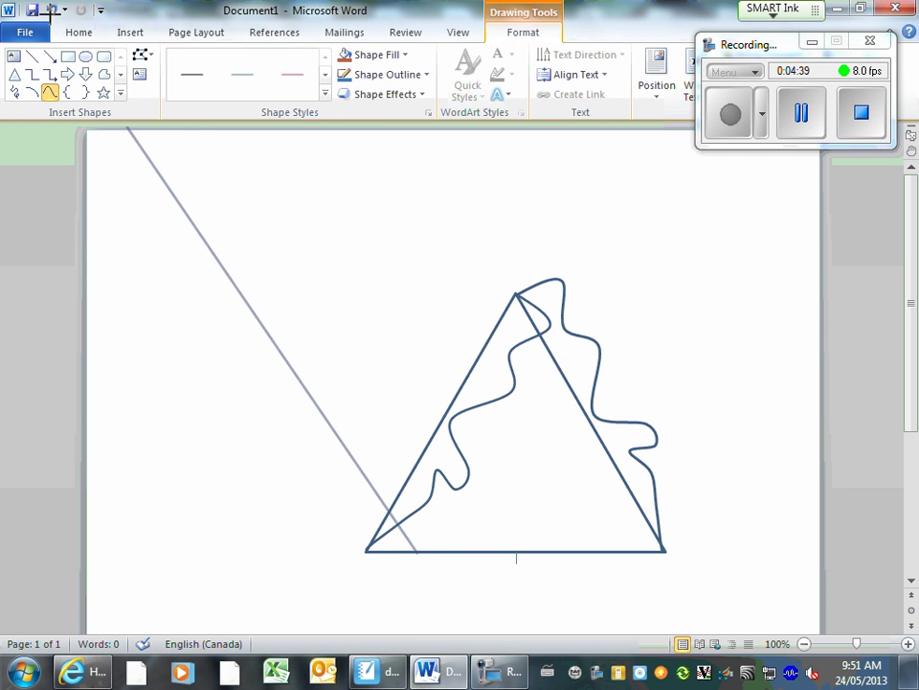
click(353, 363)
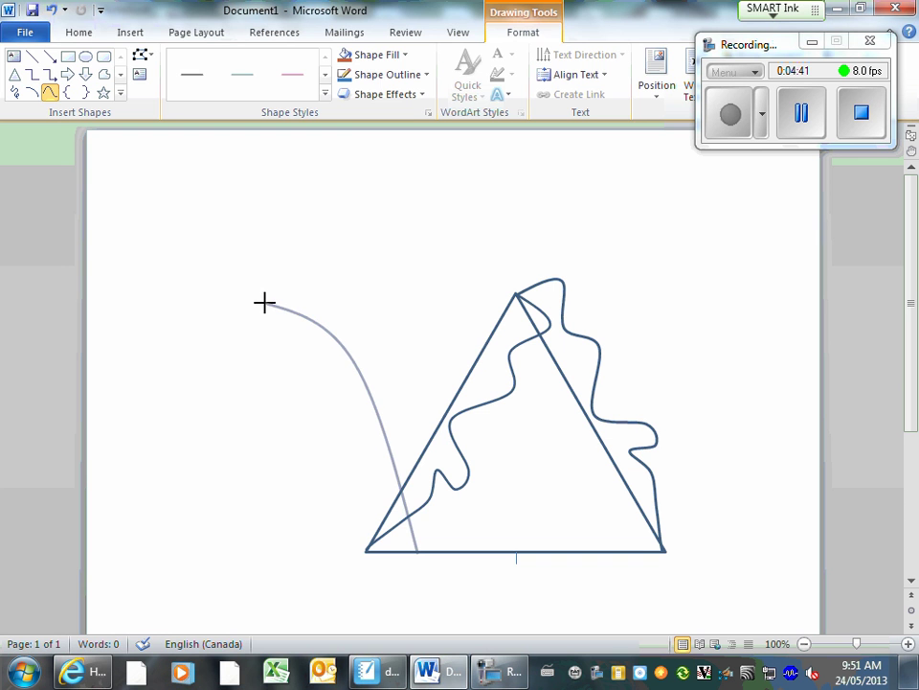
double_click(264, 303)
click(51, 10)
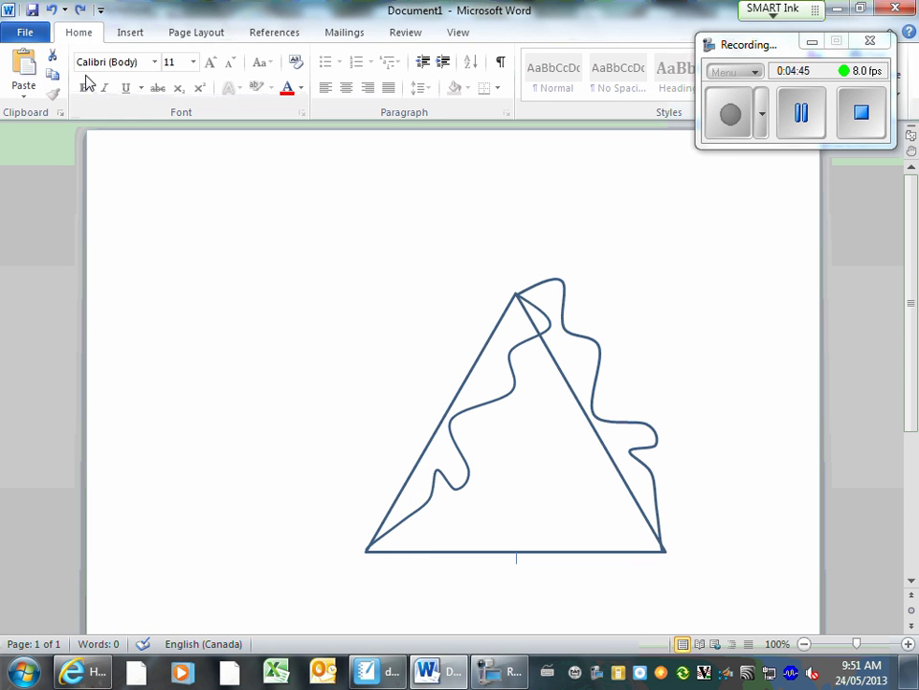
Draw a wavy curve under the triangle's base from the lower-left corner to the base's midpoint
click(132, 35)
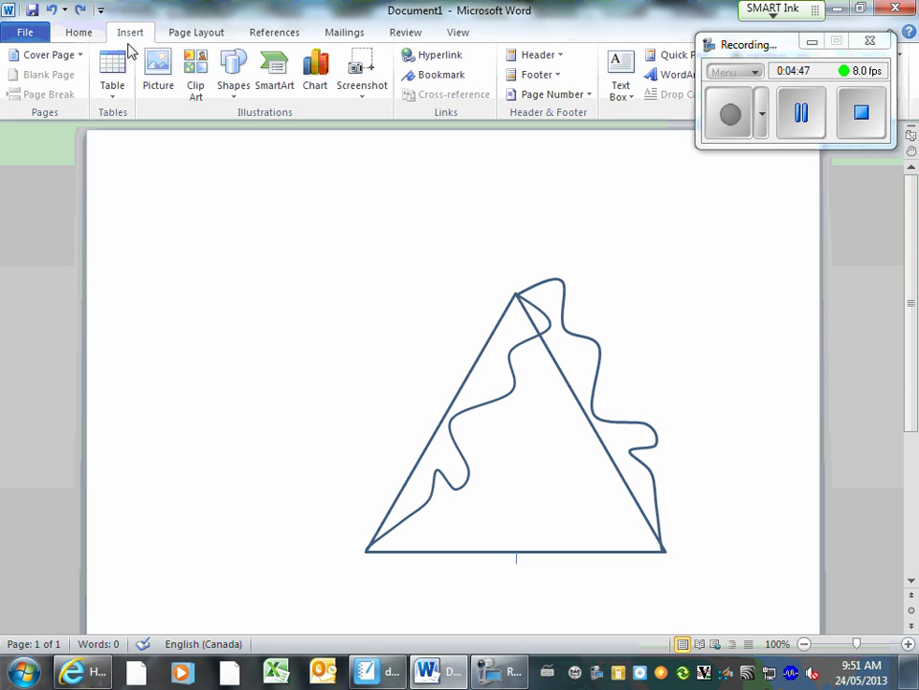
click(233, 77)
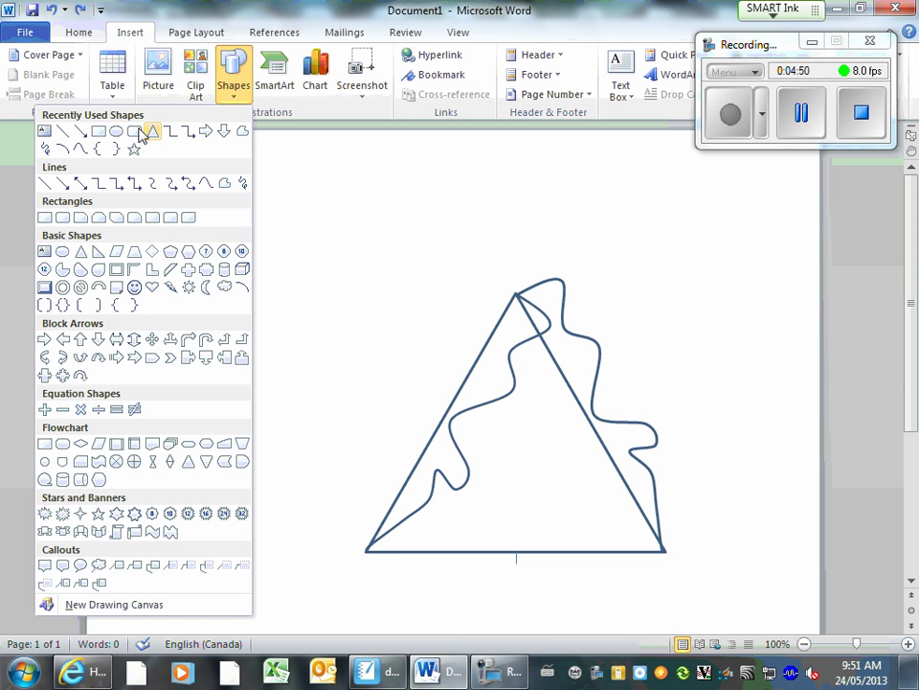
click(83, 150)
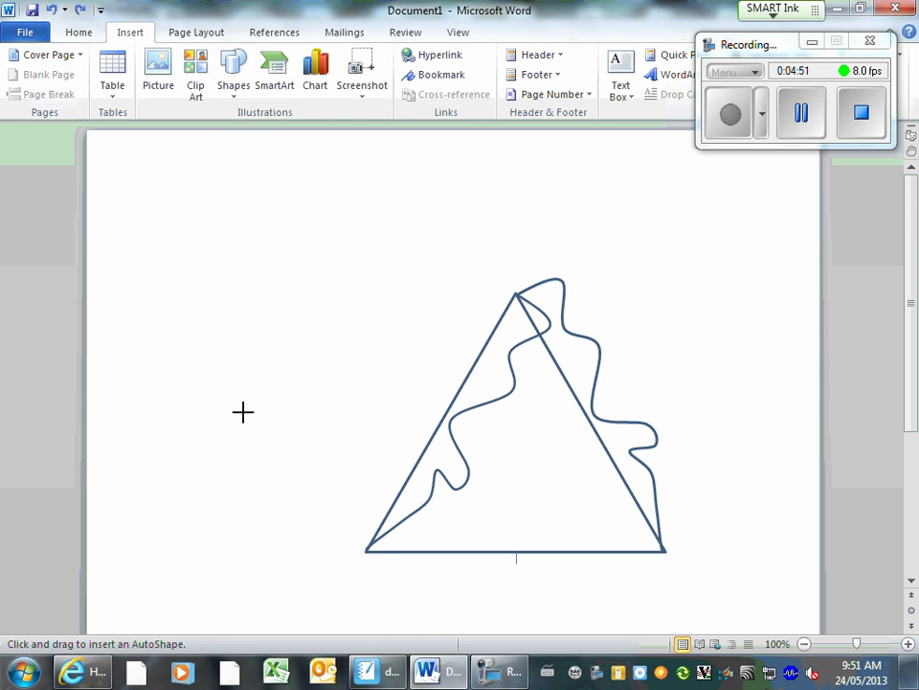
click(367, 553)
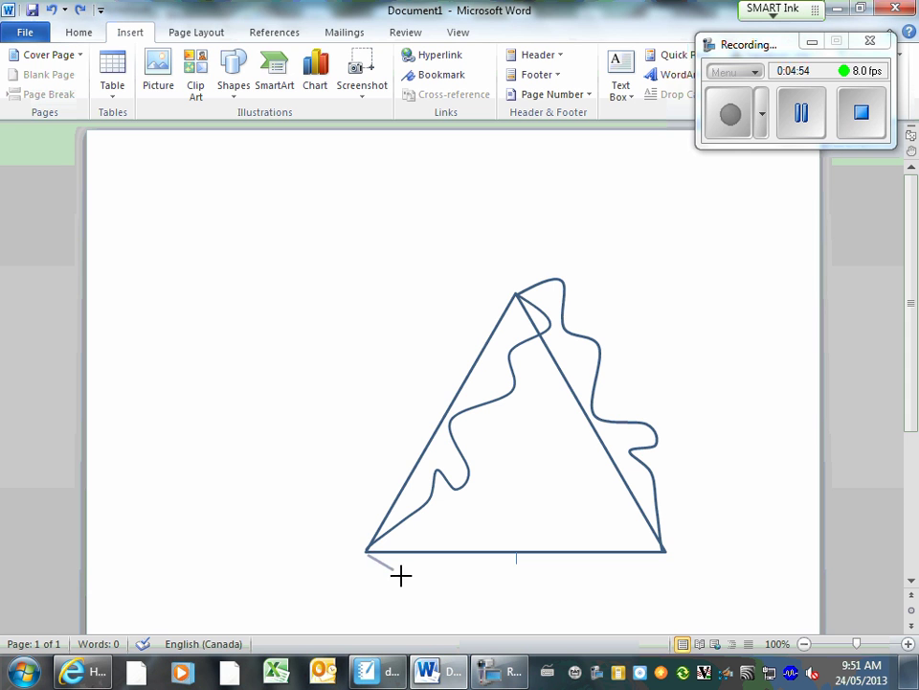
click(414, 579)
click(425, 557)
click(473, 572)
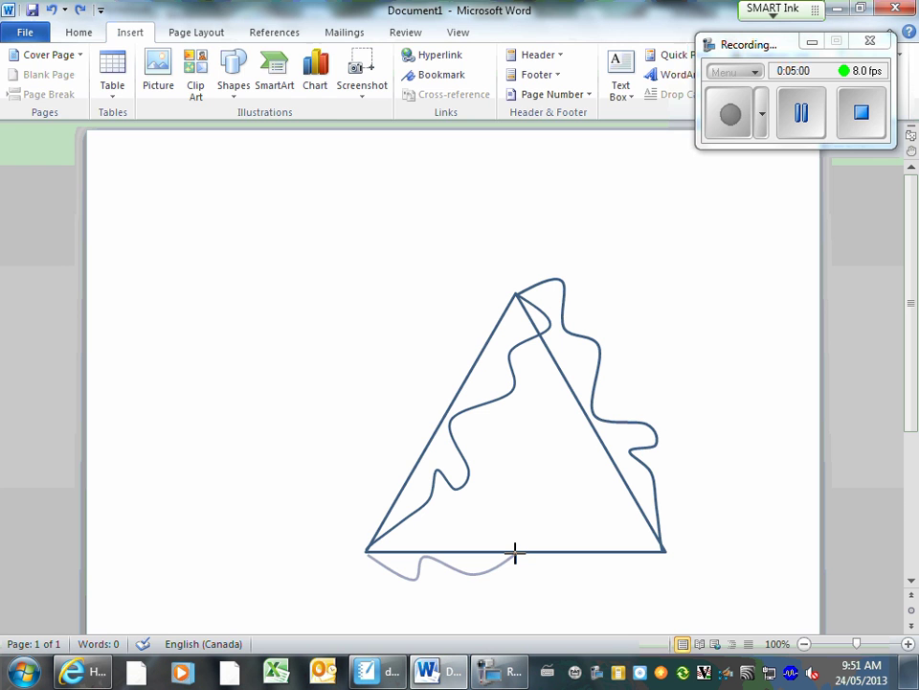
double_click(515, 552)
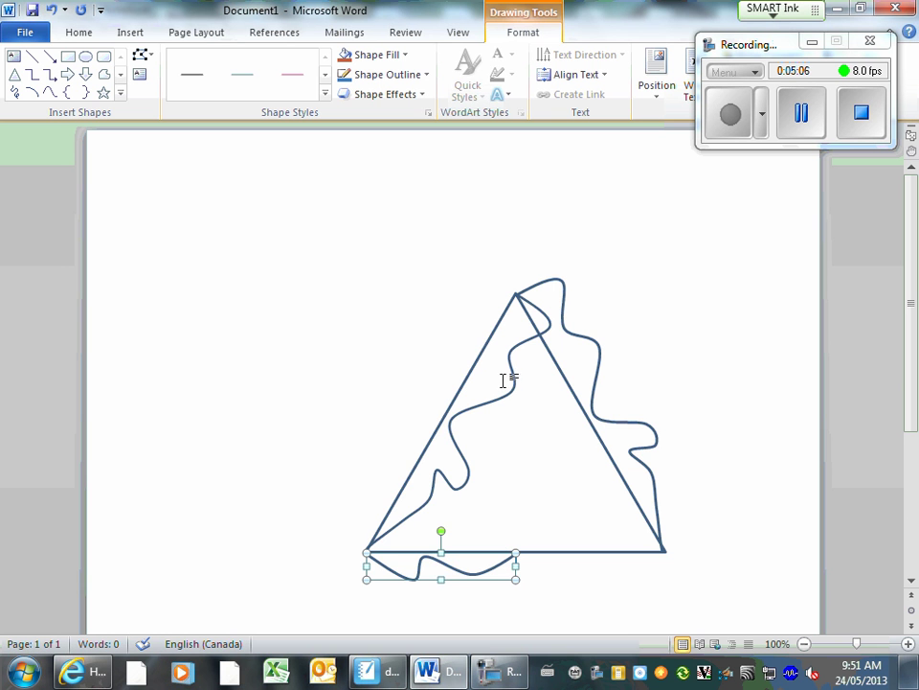
Duplicate the wavy curve under the left half of the triangle's base
right_click(442, 565)
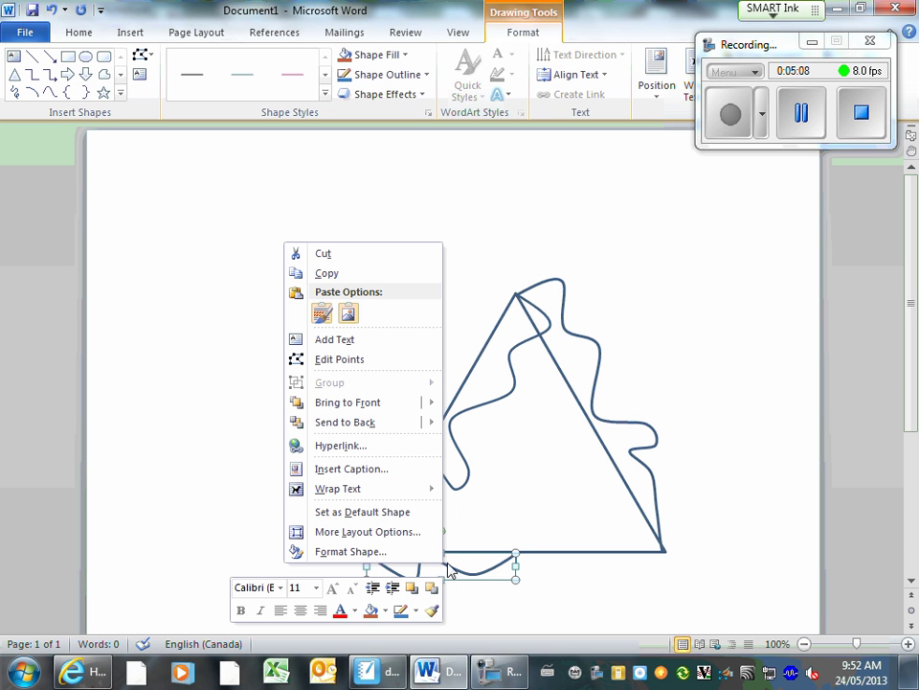
click(335, 277)
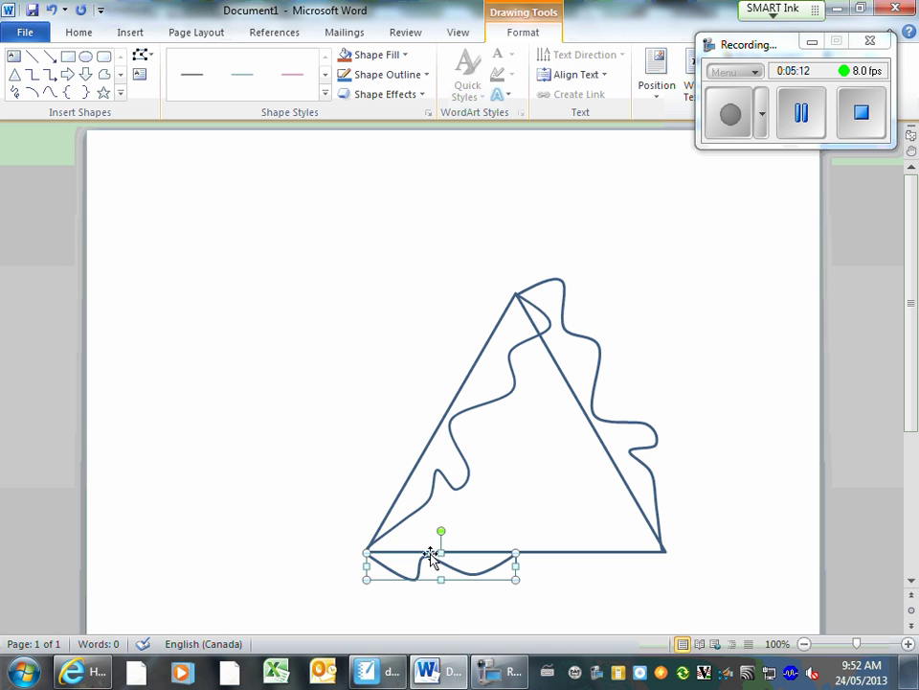
right_click(460, 566)
click(341, 323)
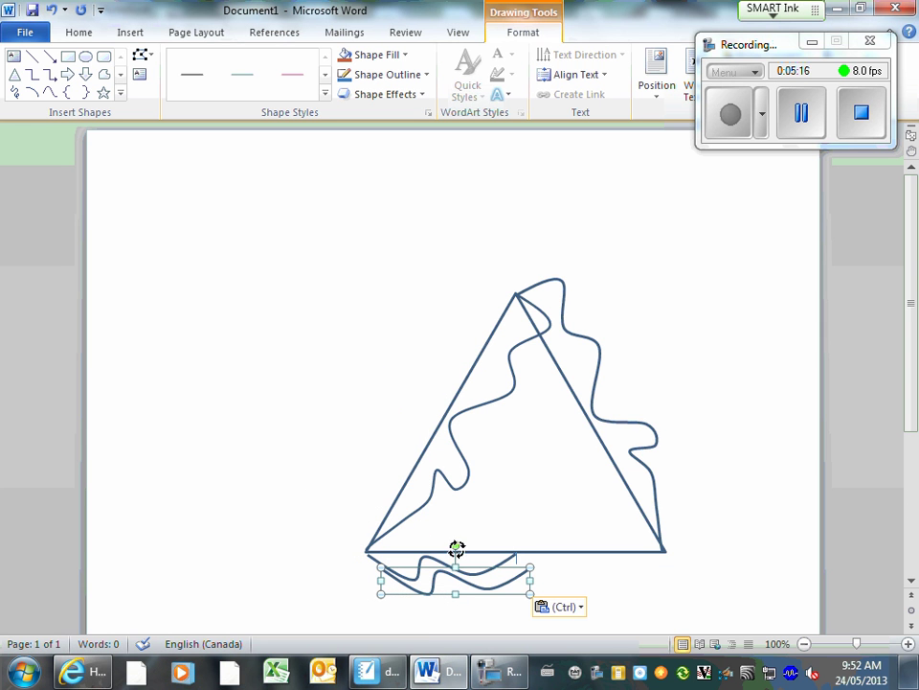
Rotate the copied base curve by 180° and fit it between the base's midpoint and the lower-right corner
drag(454, 546, 456, 623)
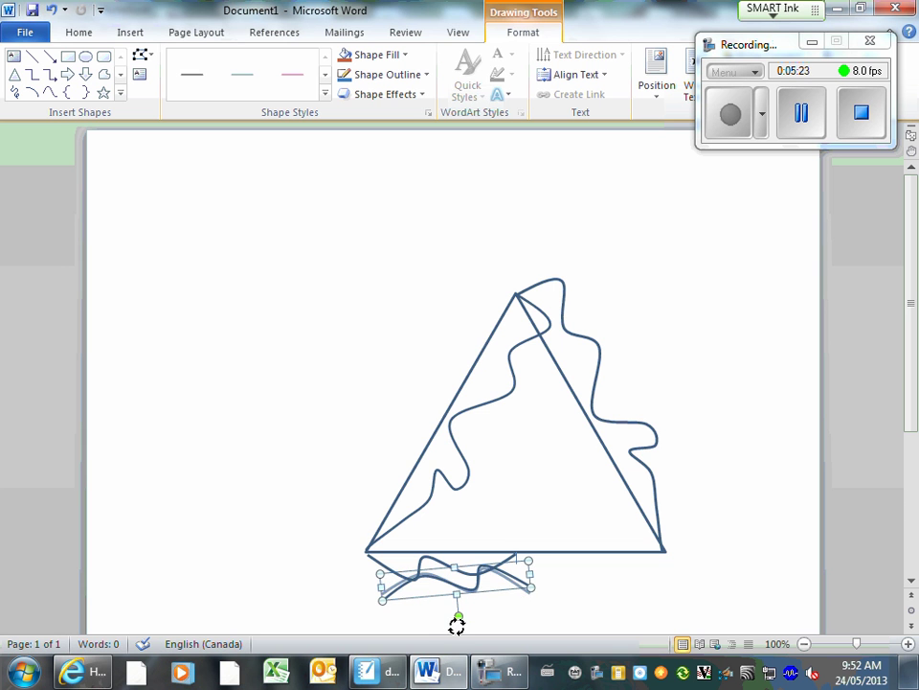
drag(454, 625, 454, 628)
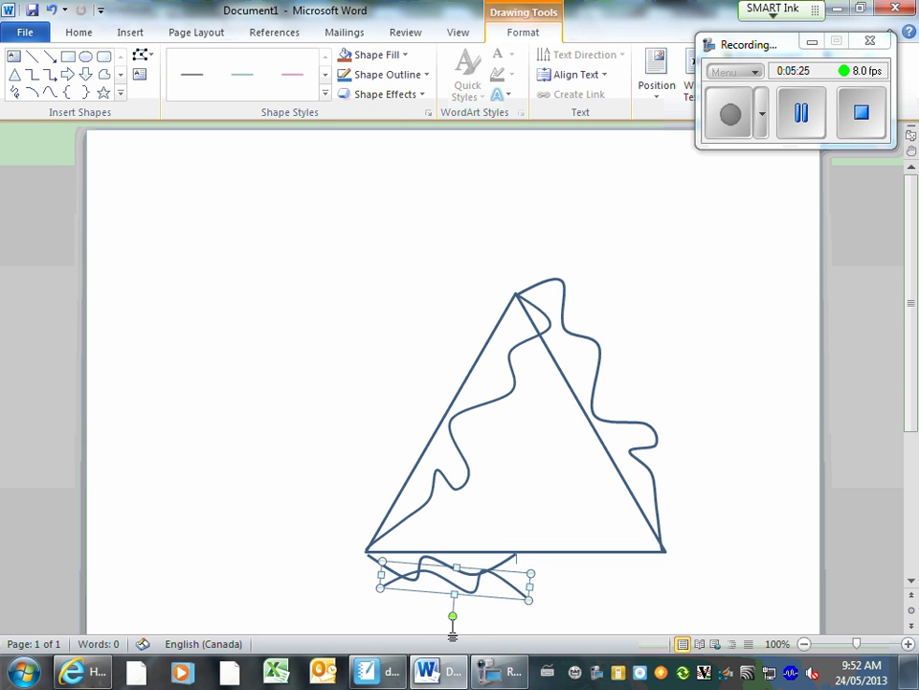
click(456, 625)
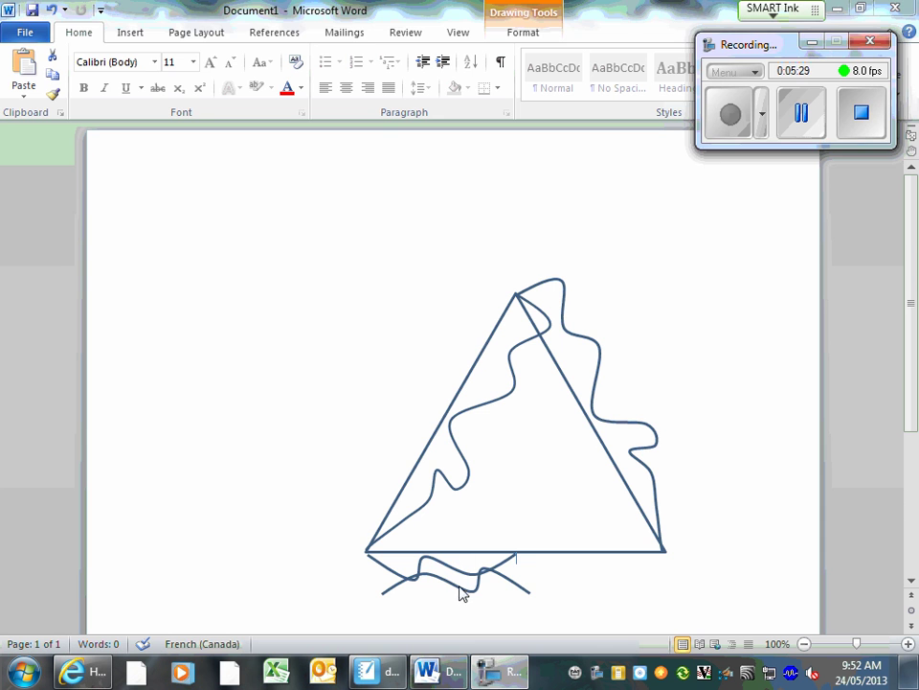
click(462, 593)
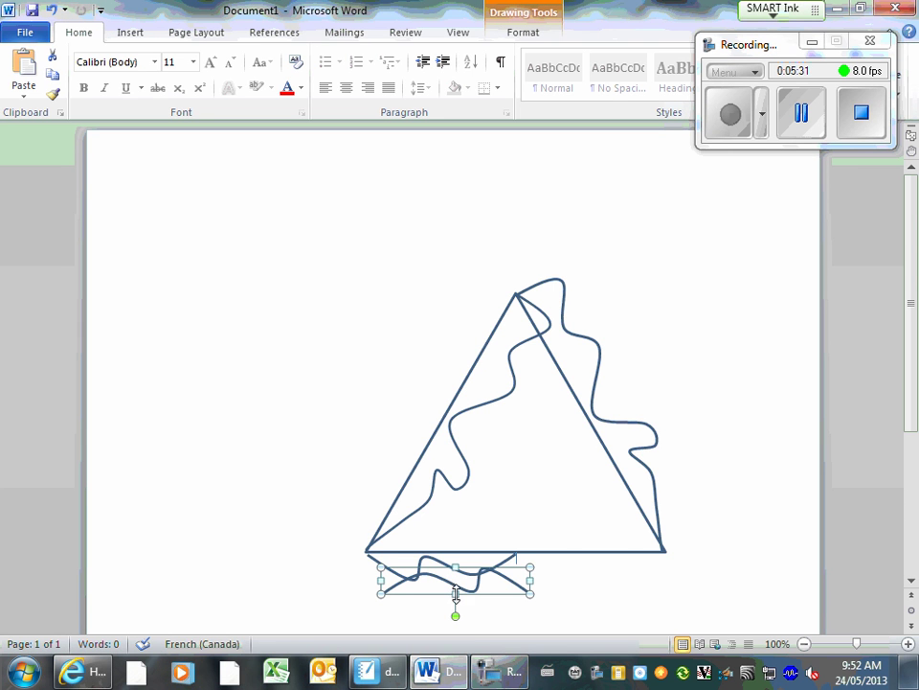
mouse_move(455, 584)
mouse_down()
mouse_move(532, 546)
mouse_move(589, 538)
mouse_move(591, 550)
mouse_up()
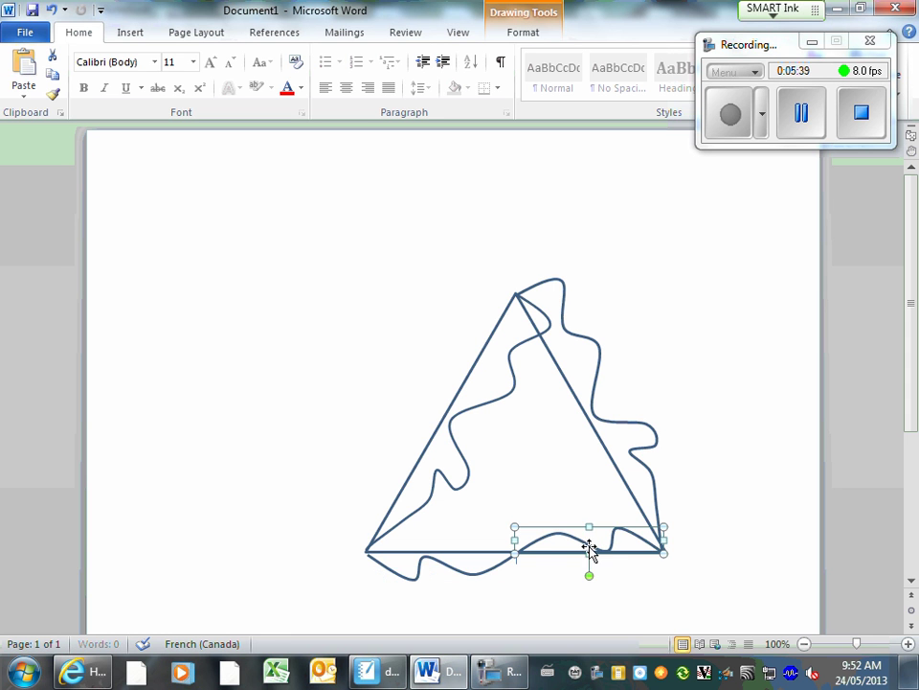
Delete the straight-sided triangle, keeping only the wavy curves
click(710, 554)
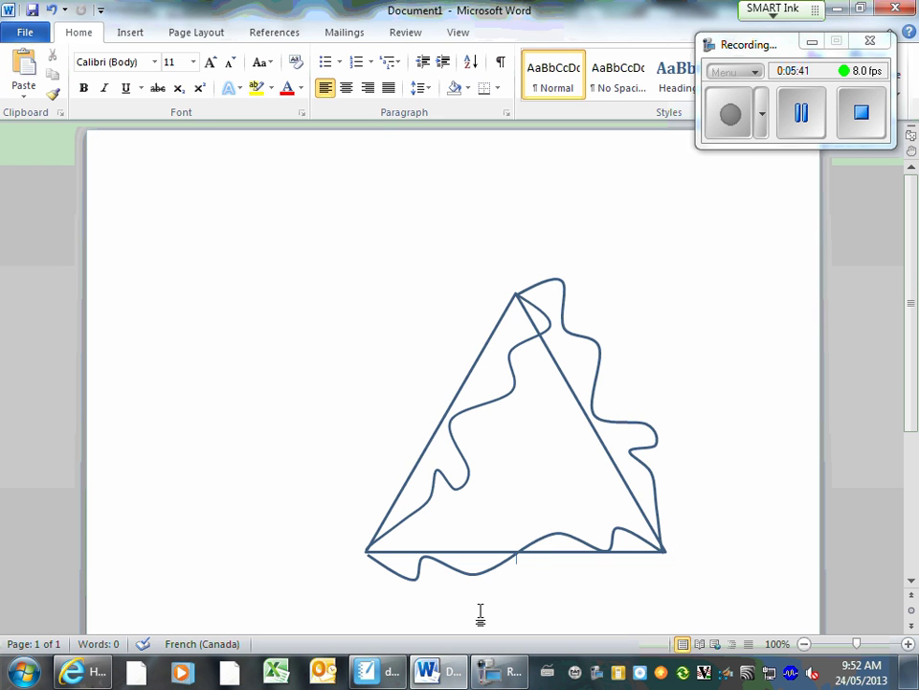
click(486, 342)
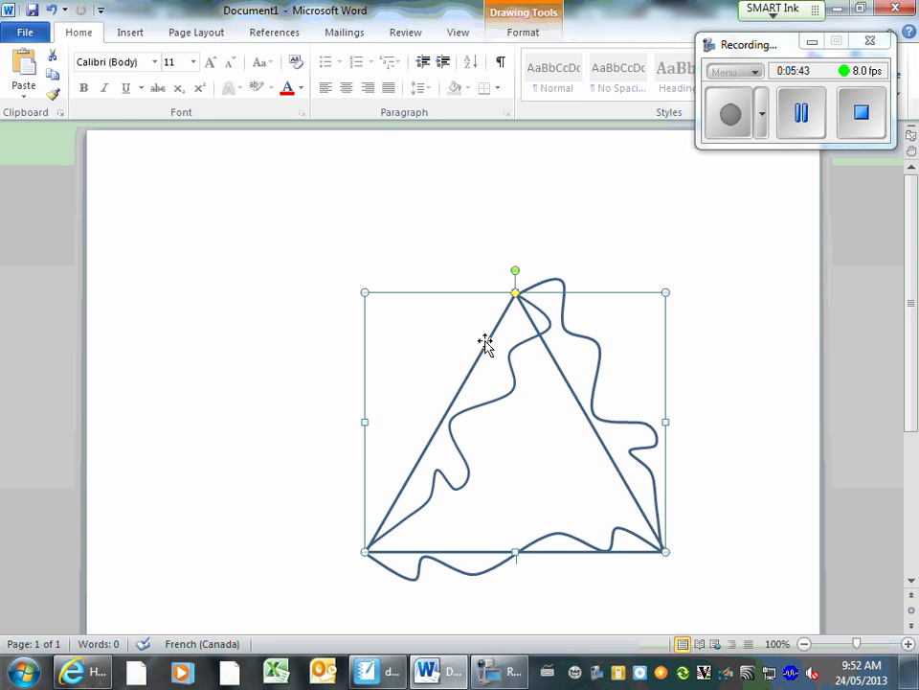
key(Delete)
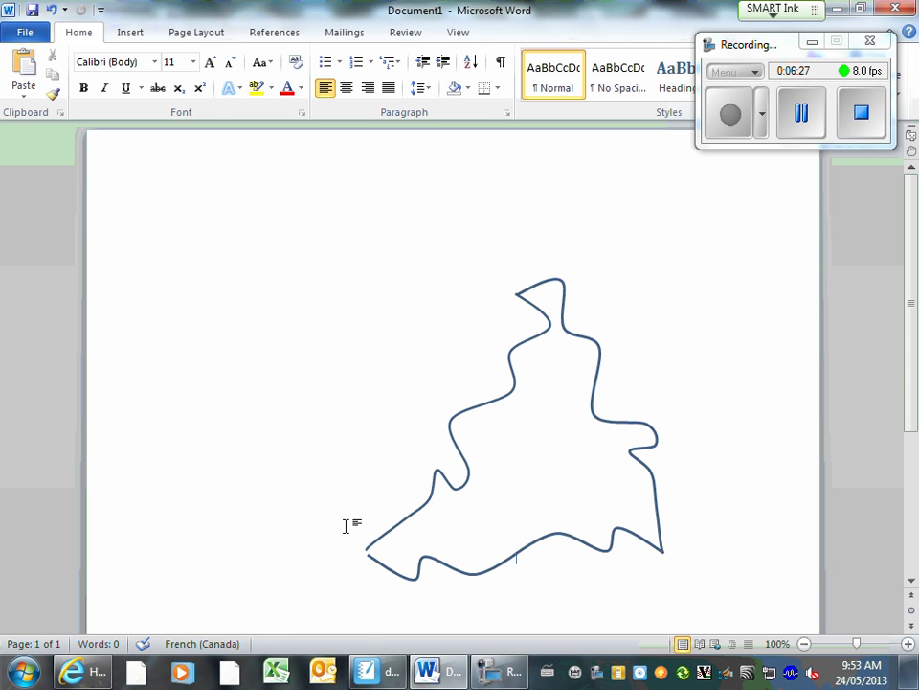
Switch to Paint and paste the captured screenshot of the wavy outline onto the blank canvas
click(24, 671)
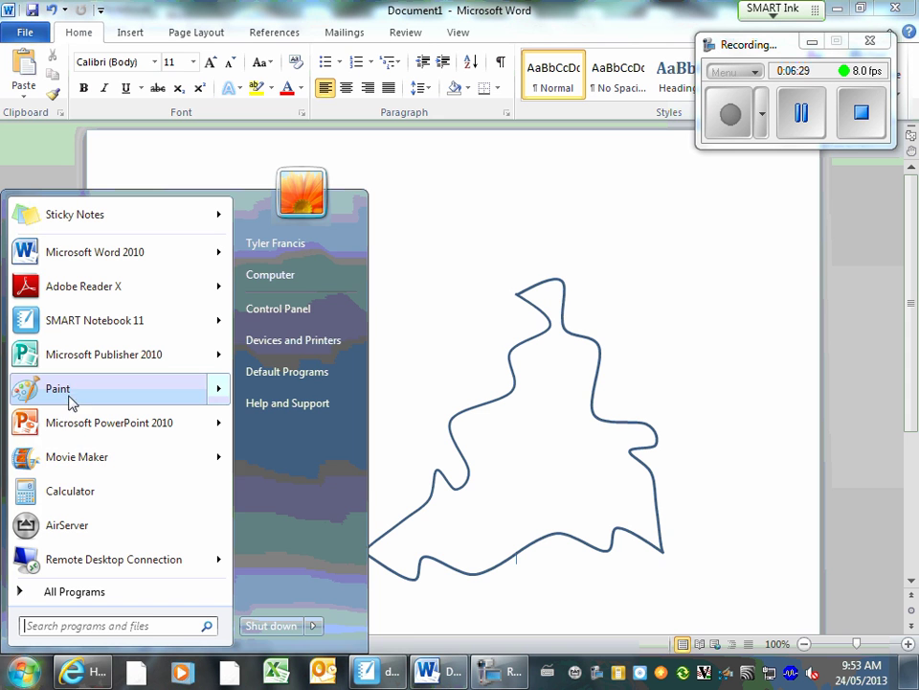
mouse_move(88, 398)
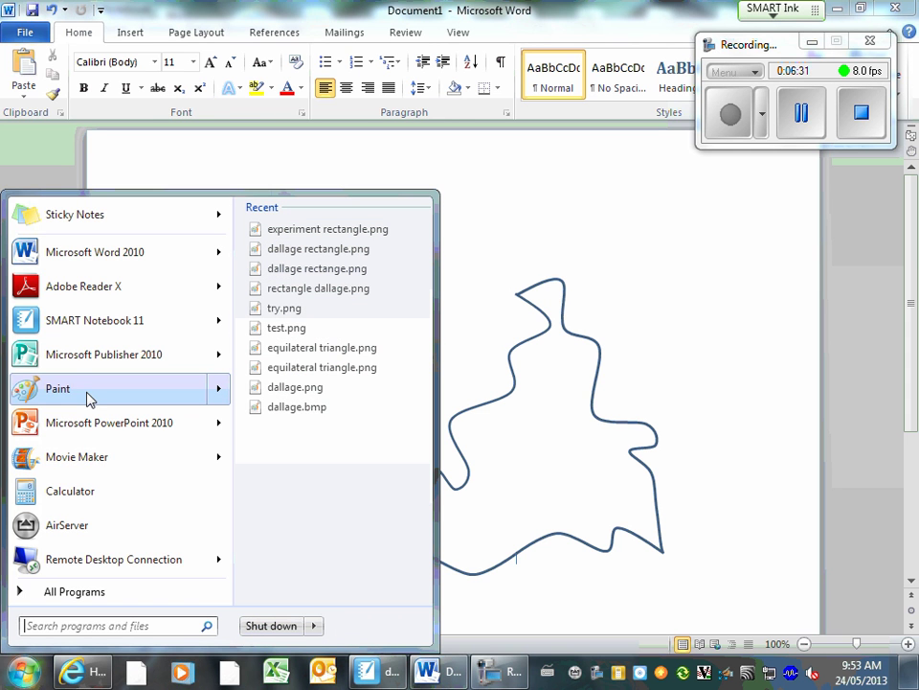
click(89, 397)
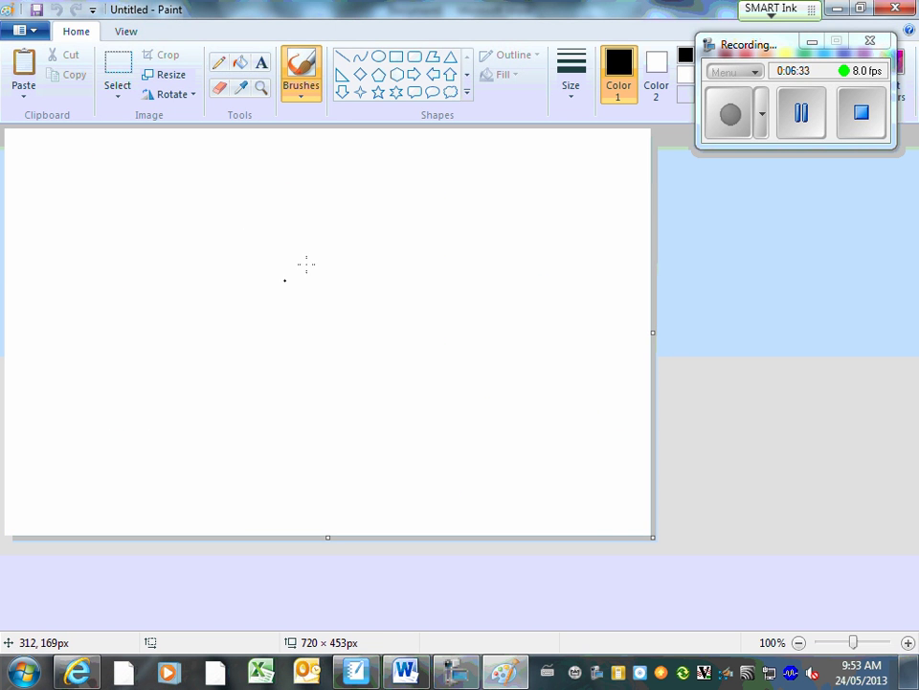
click(26, 90)
click(43, 116)
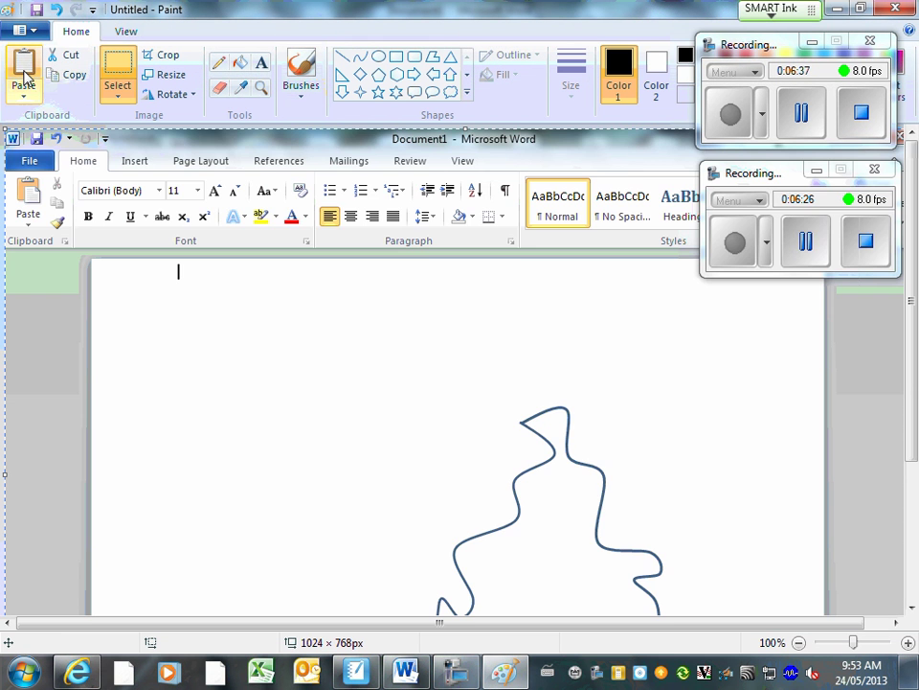
Crop the pasted screenshot to a rectangle of about 446 × 408 px around the wavy triangle outline
scroll(226, 302, down, 3)
scroll(226, 302, up, 3)
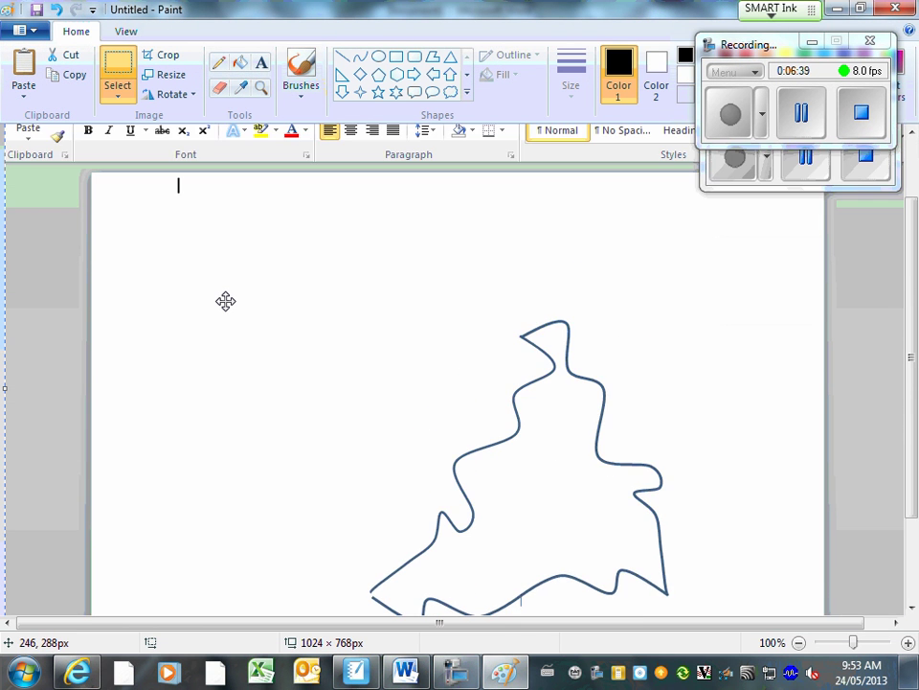
scroll(226, 302, down, 3)
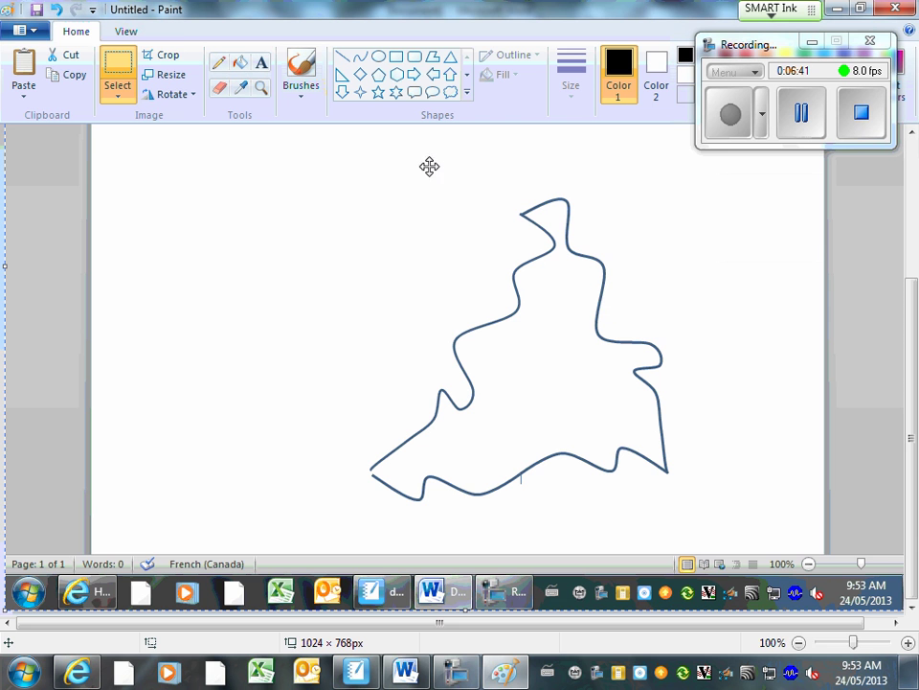
click(168, 56)
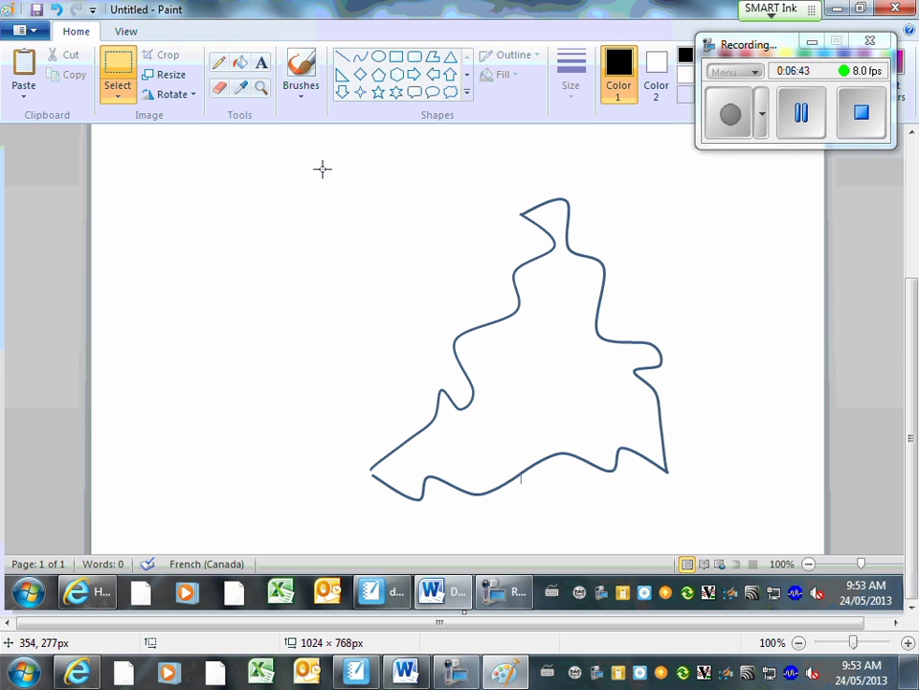
drag(323, 168, 723, 536)
click(162, 55)
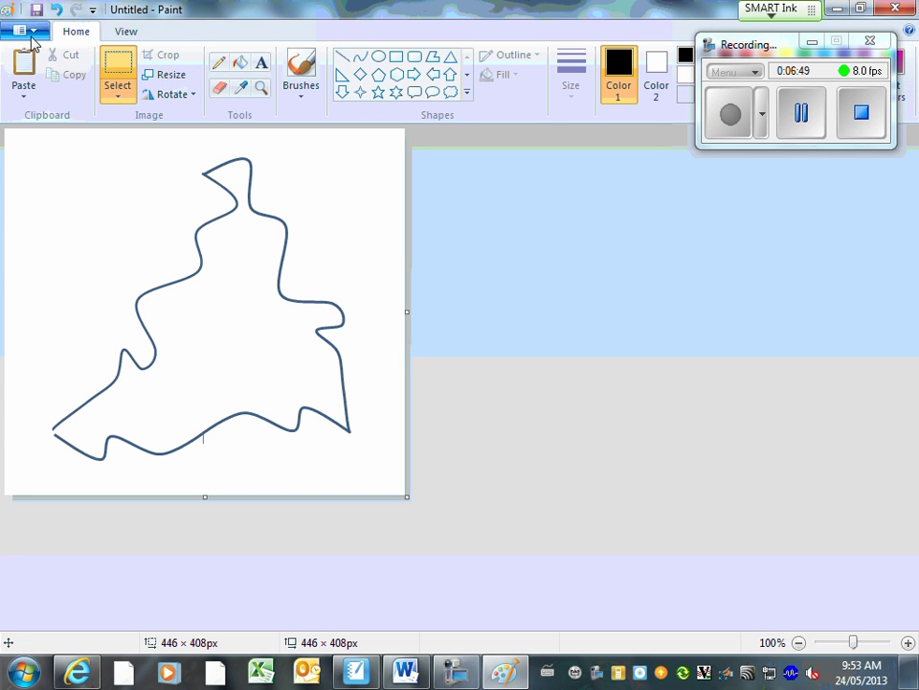
Save the cropped outline as a PNG named triangle in the Pictures library
click(36, 35)
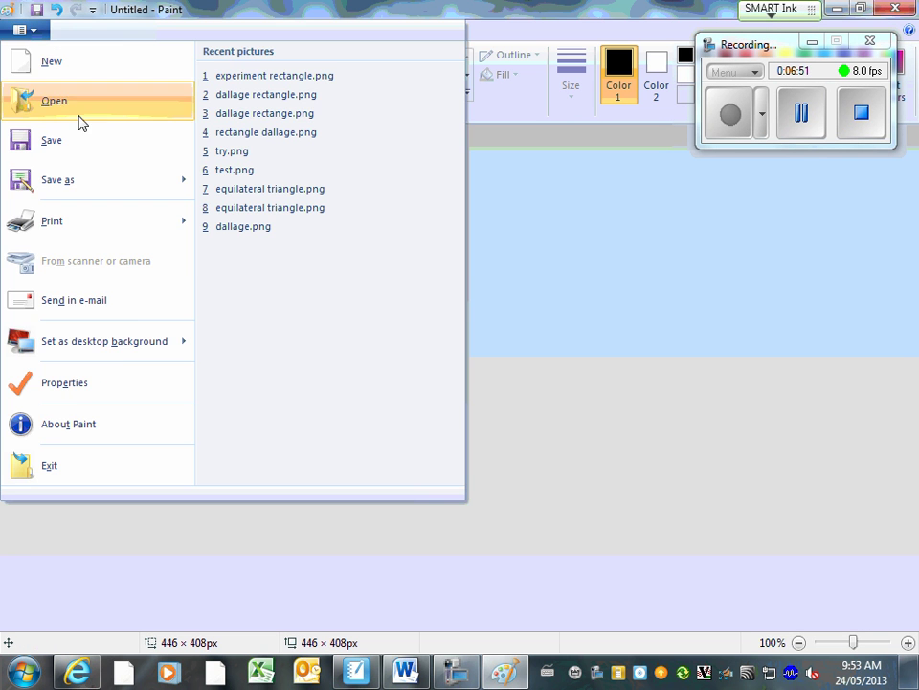
click(80, 143)
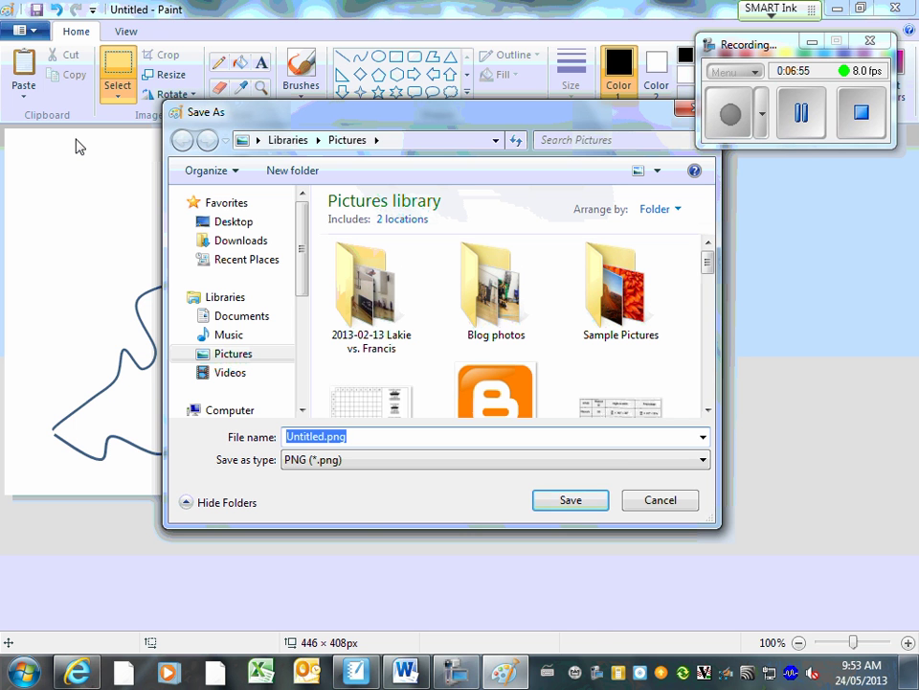
text(tria)
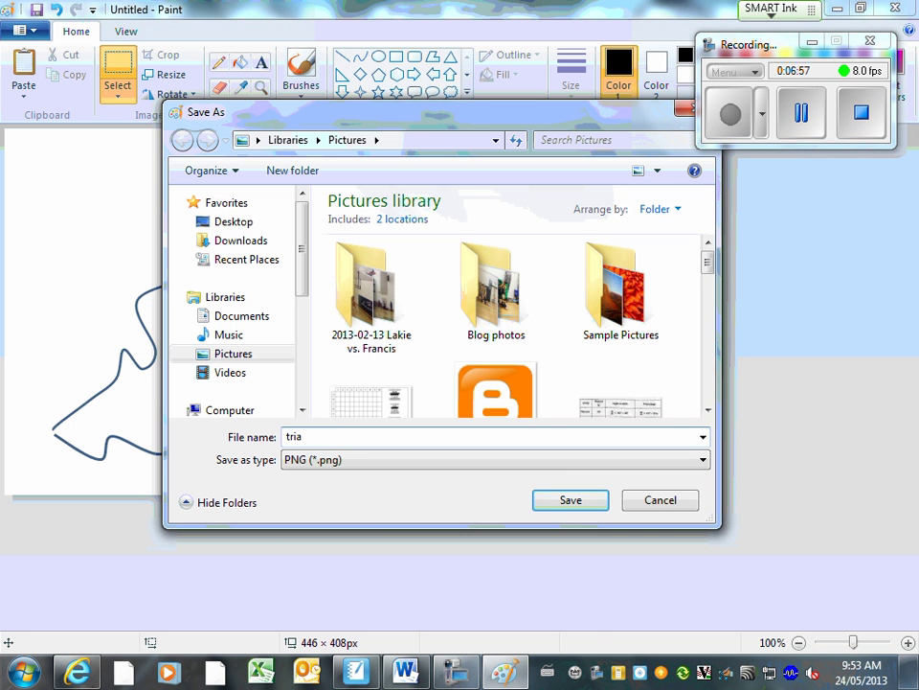
text(ngle)
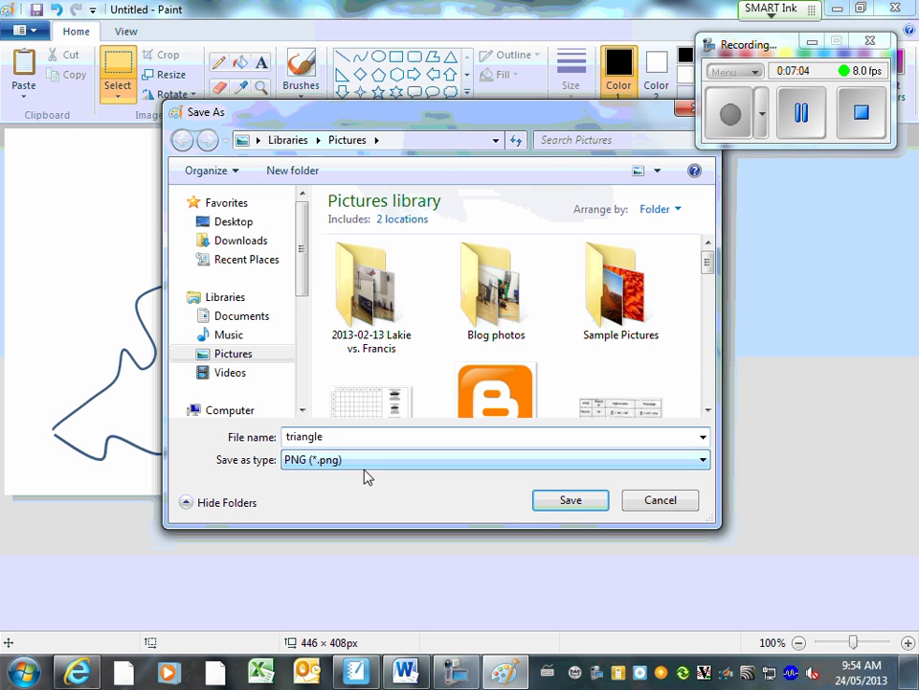
click(563, 508)
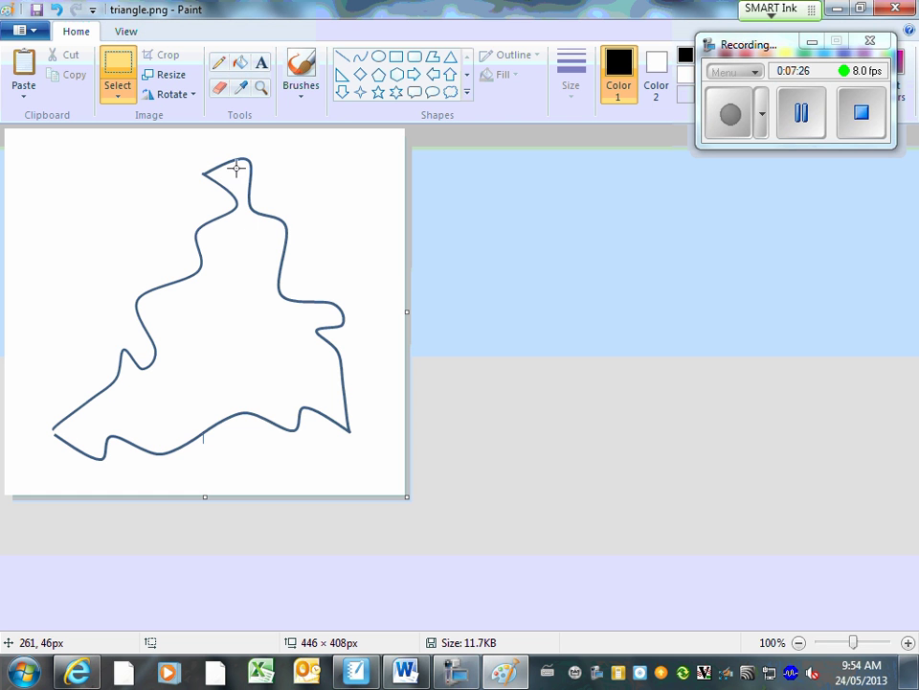
Switch to the dallage file in SMART Notebook and go forward to its blank last page
click(356, 670)
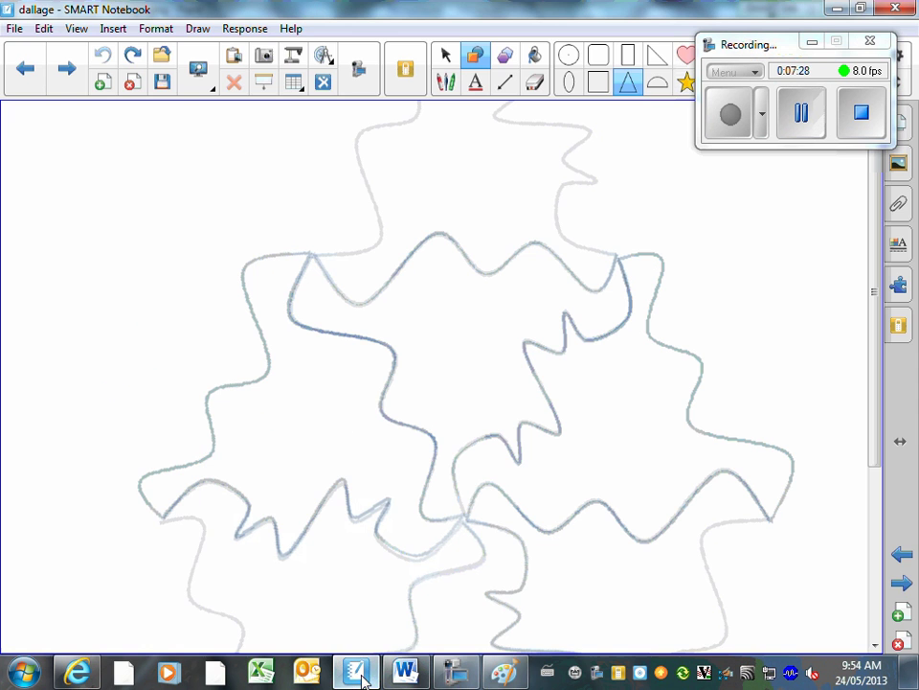
click(75, 68)
click(75, 68)
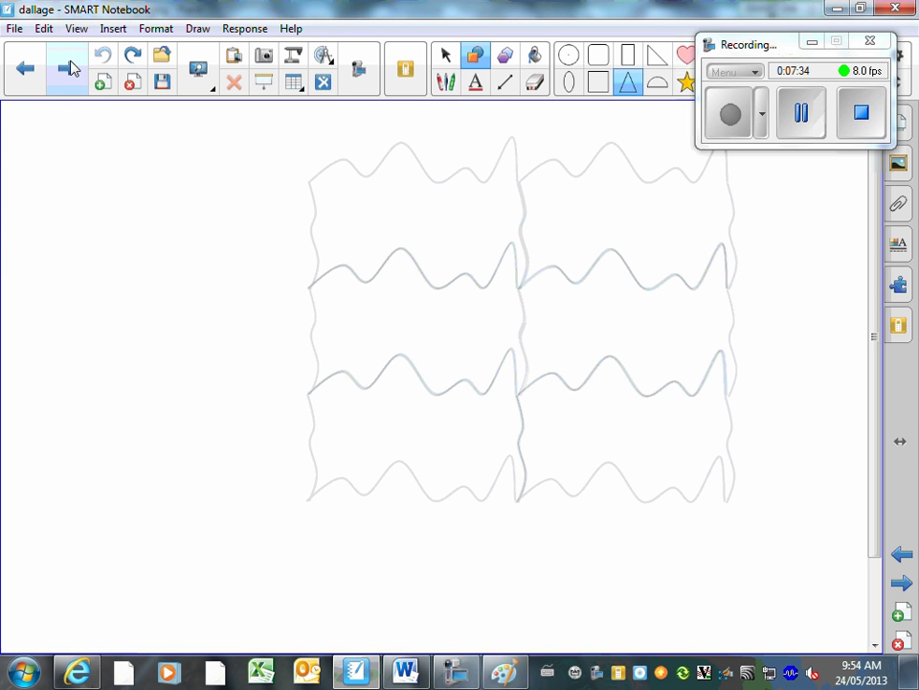
click(71, 69)
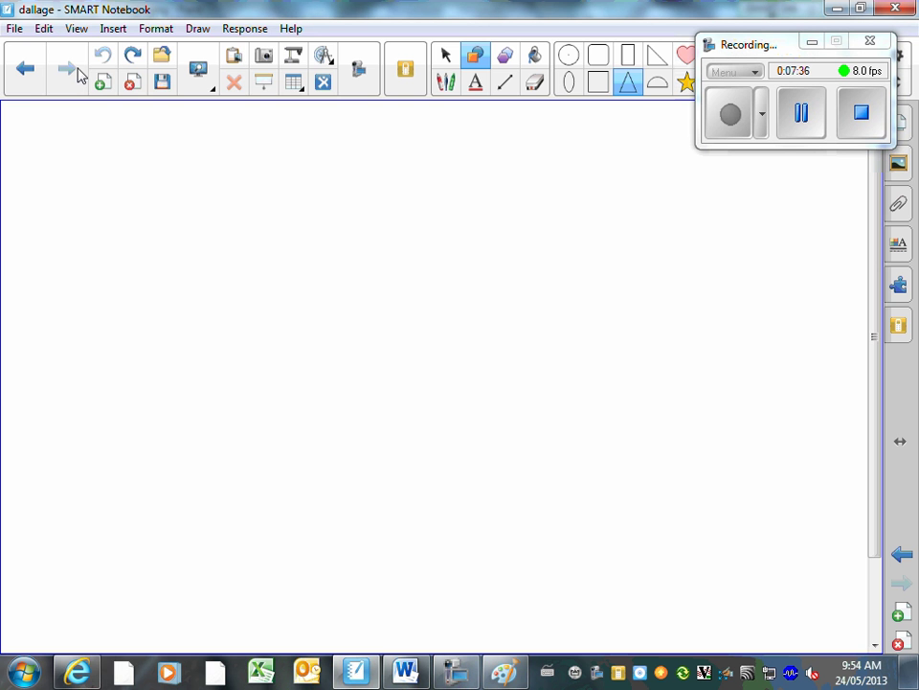
Insert the picture file triangle.png from the Pictures library onto the blank page
click(113, 28)
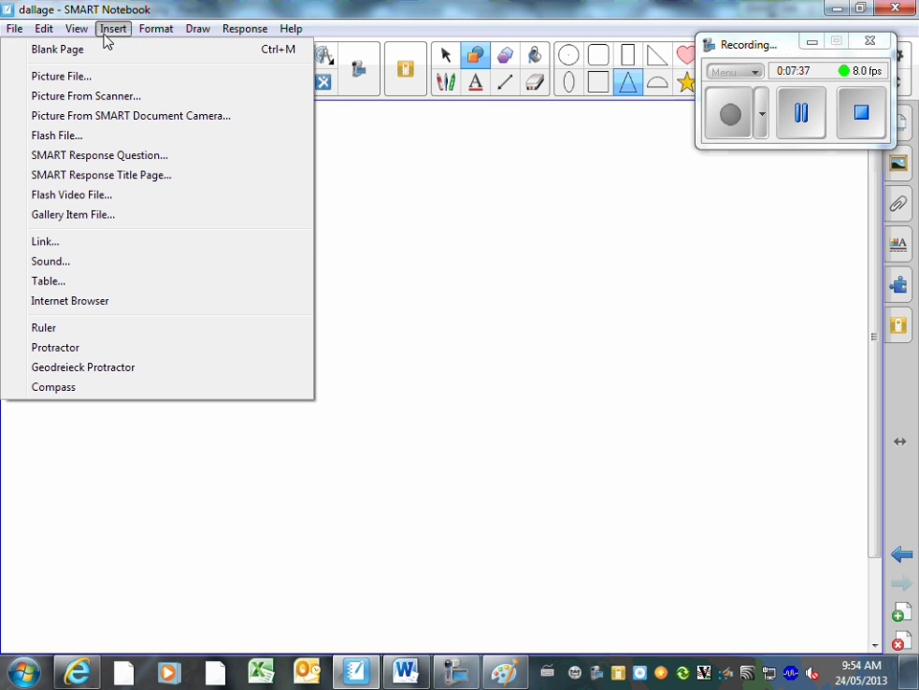
click(82, 77)
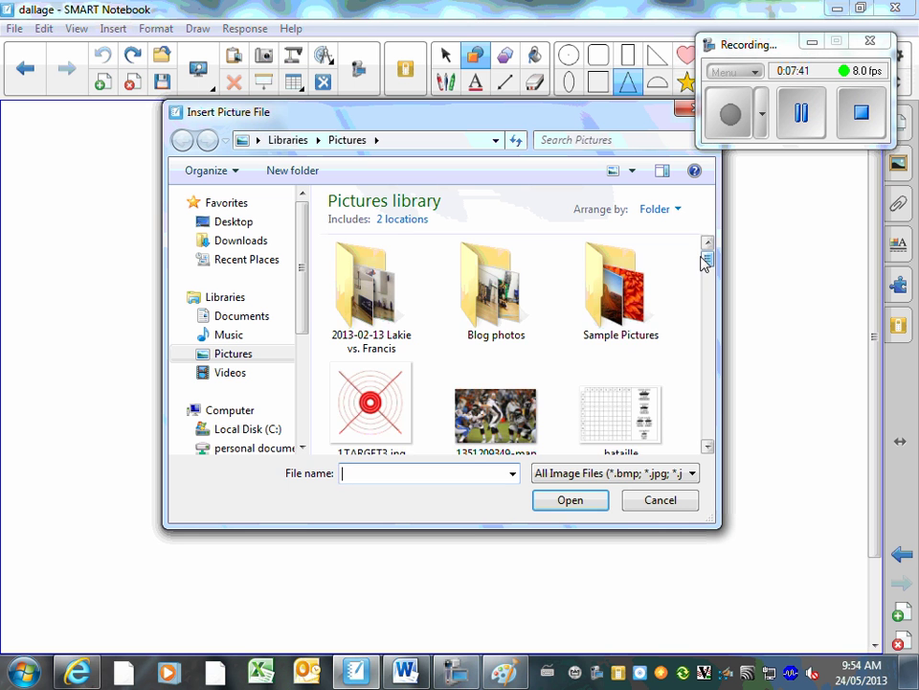
drag(708, 261, 710, 411)
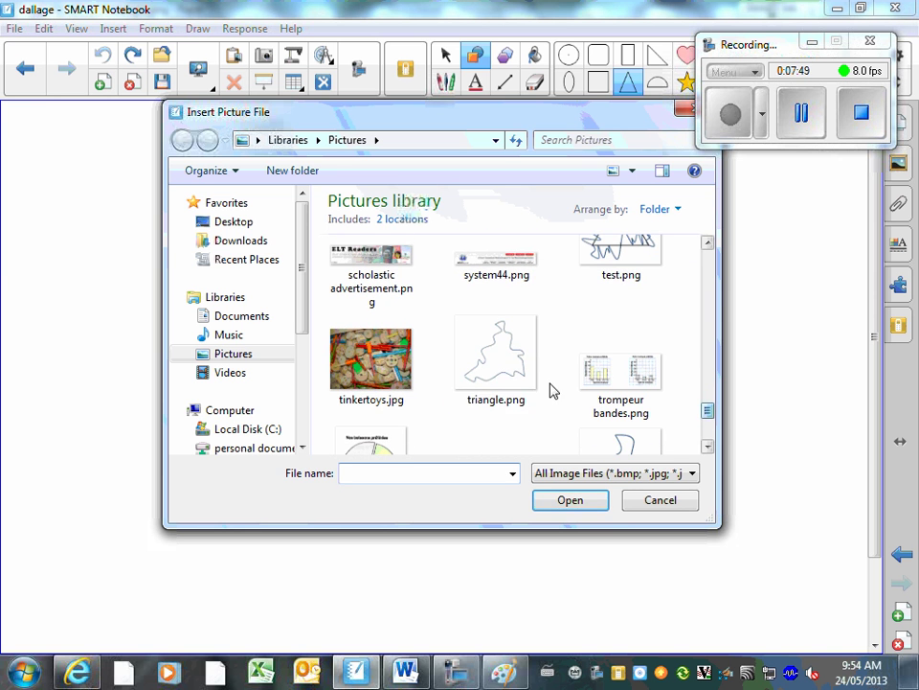
click(497, 367)
click(567, 501)
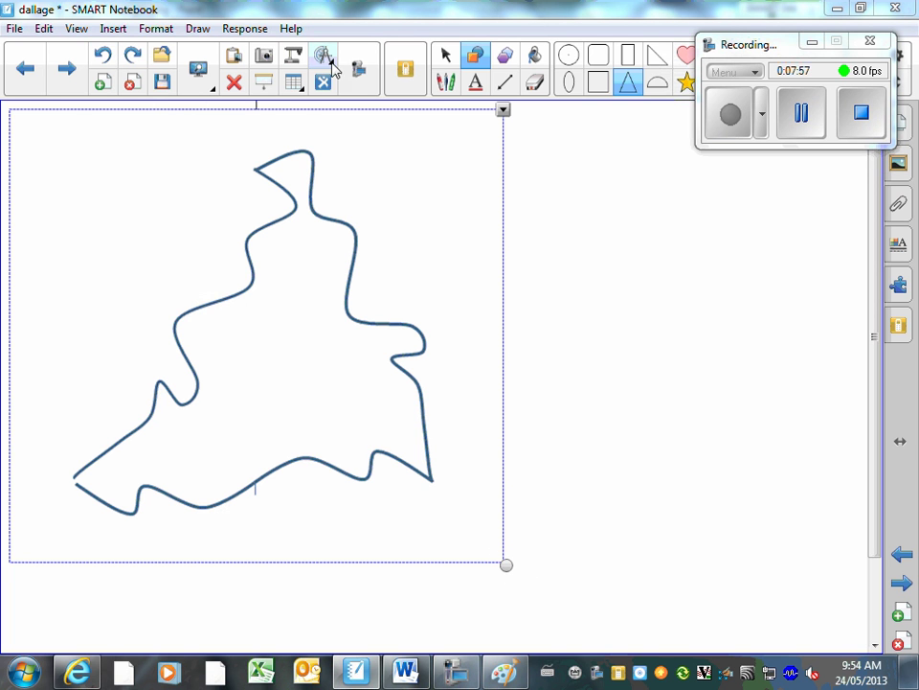
Shrink the inserted triangle picture to about two-fifths of its width, keeping its upper-left corner in place
click(445, 55)
click(480, 483)
click(406, 476)
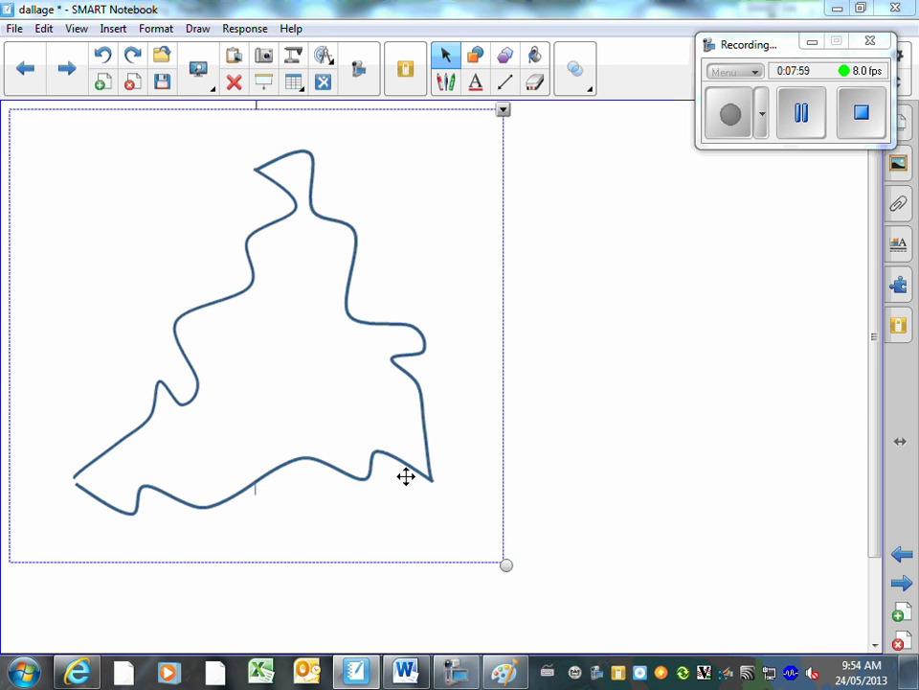
mouse_move(508, 568)
mouse_down()
mouse_move(267, 378)
mouse_move(196, 300)
mouse_up()
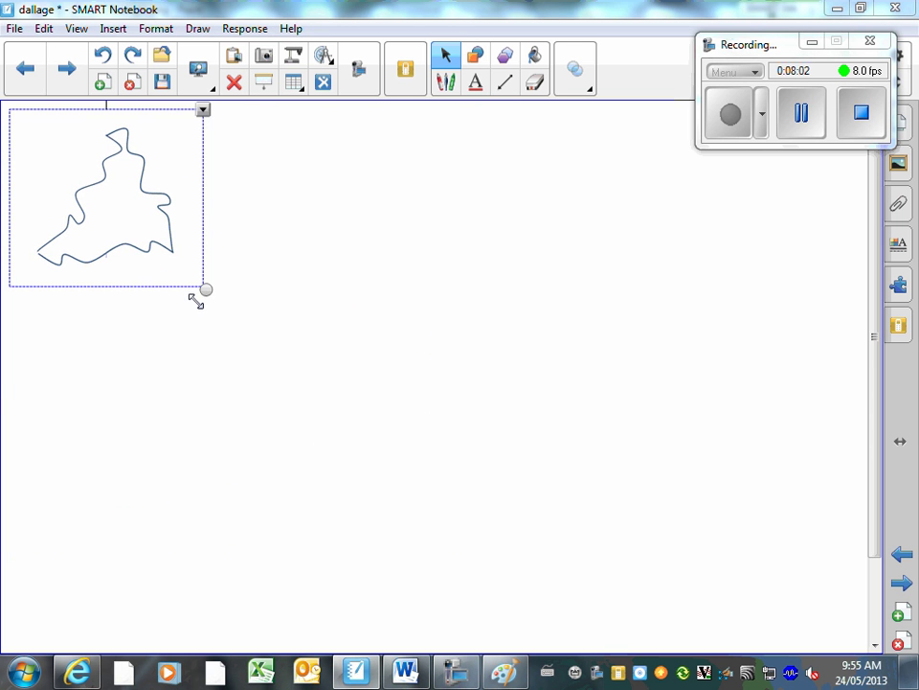
Raise the triangle picture's object transparency to roughly 80% and deselect it
right_click(112, 183)
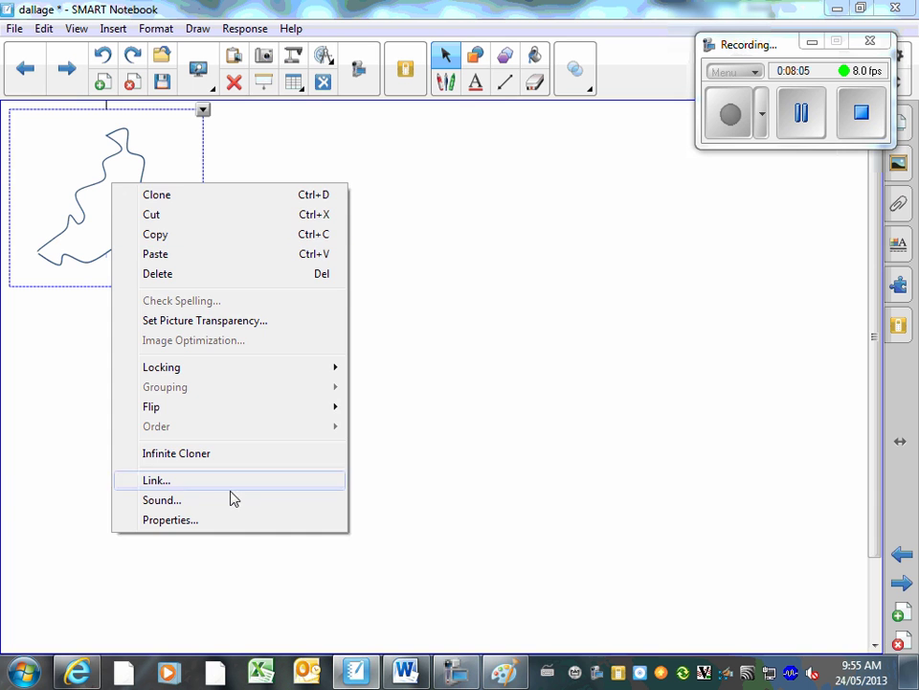
click(202, 530)
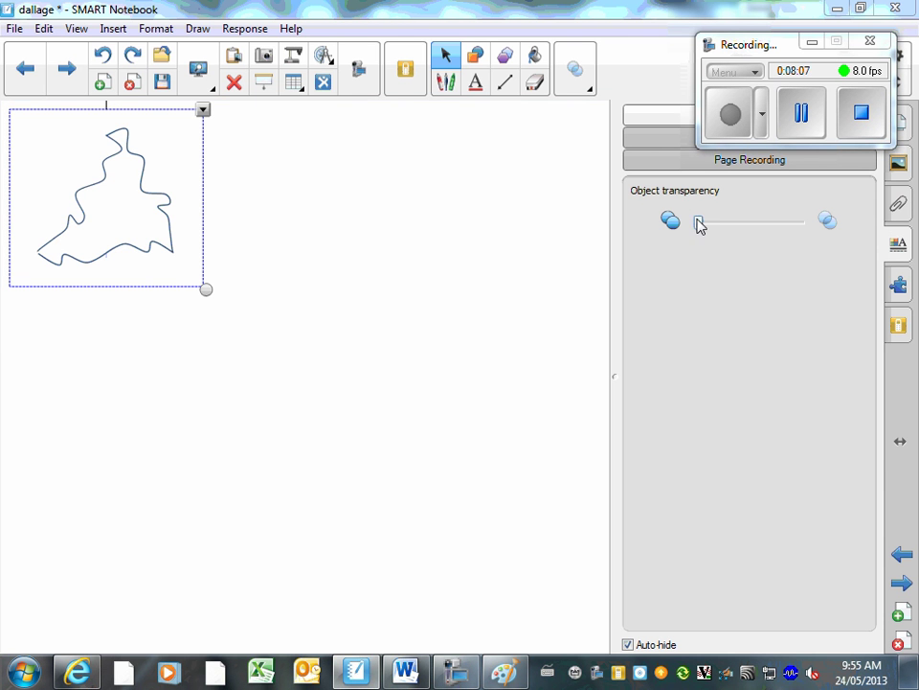
drag(698, 222, 779, 231)
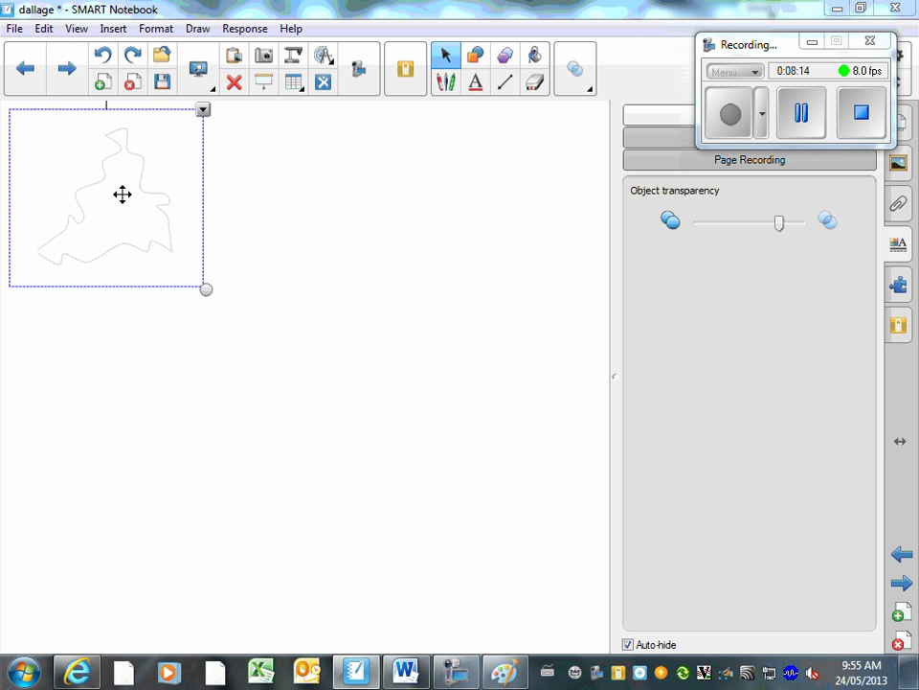
click(235, 197)
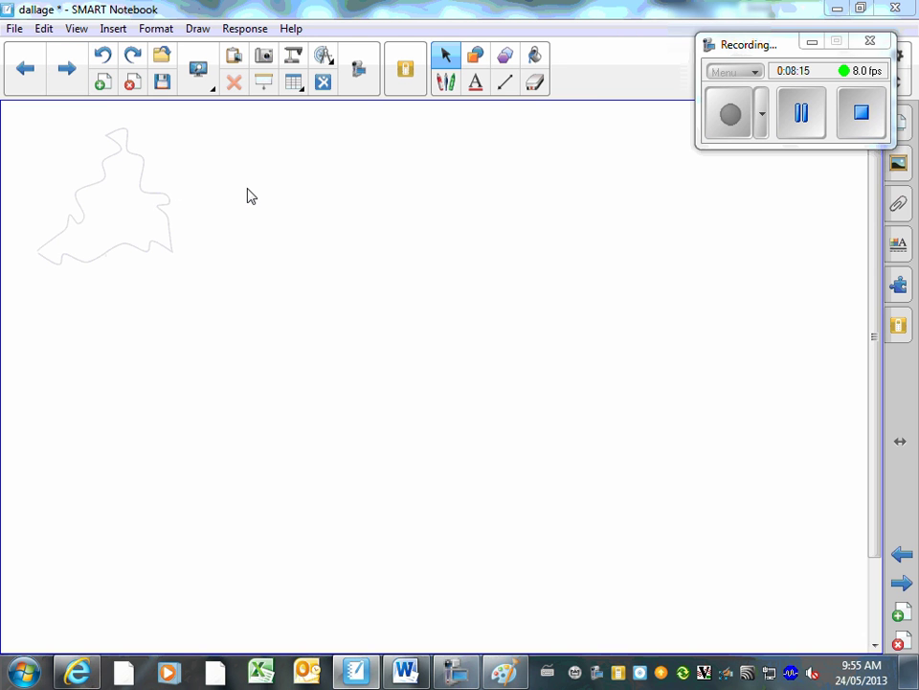
Copy the transparent triangle picture and paste one duplicate diagonally below the original
right_click(126, 179)
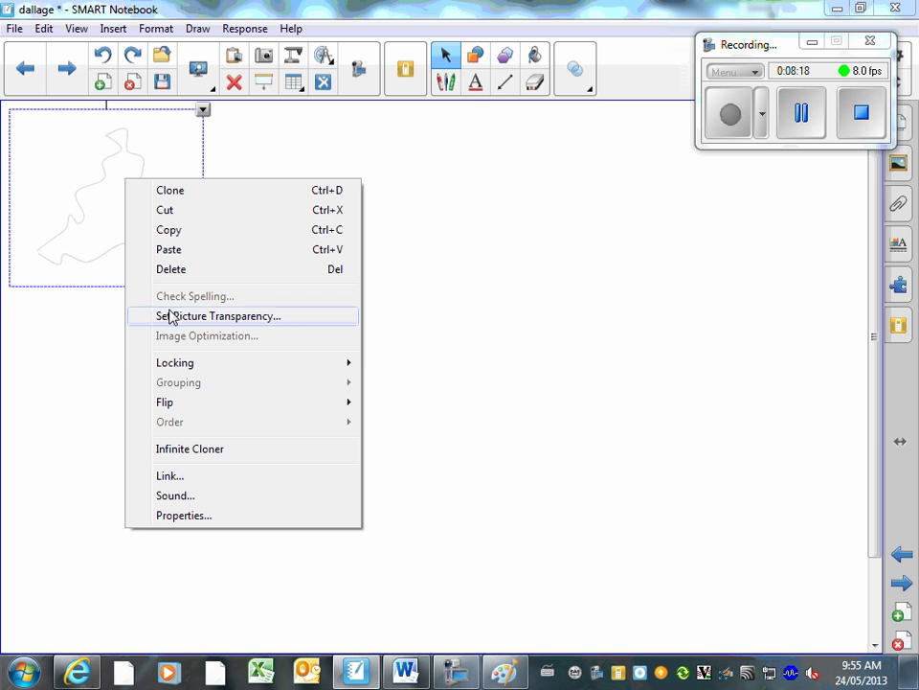
click(181, 233)
right_click(181, 233)
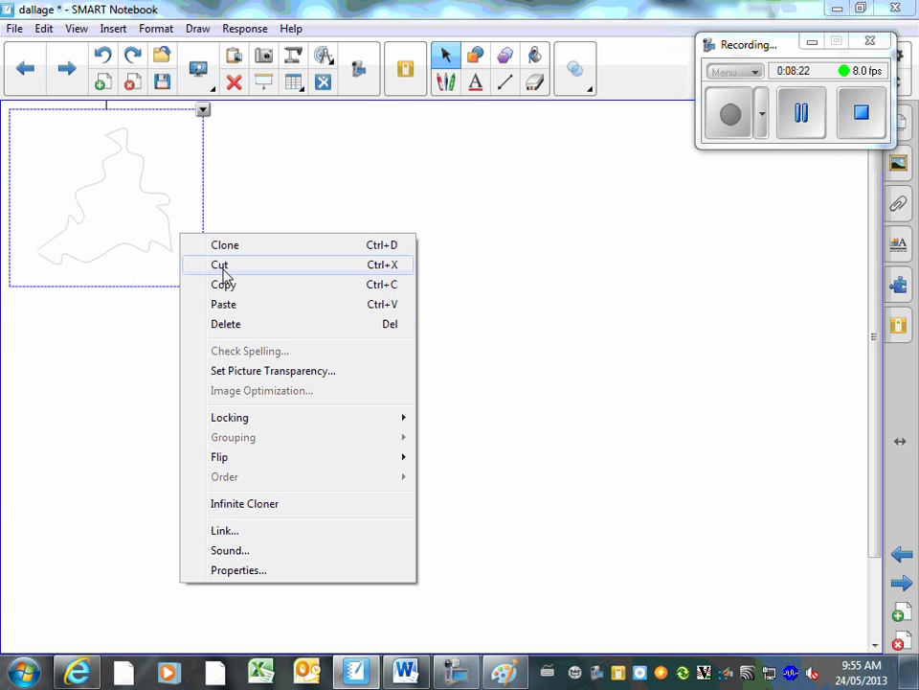
click(224, 305)
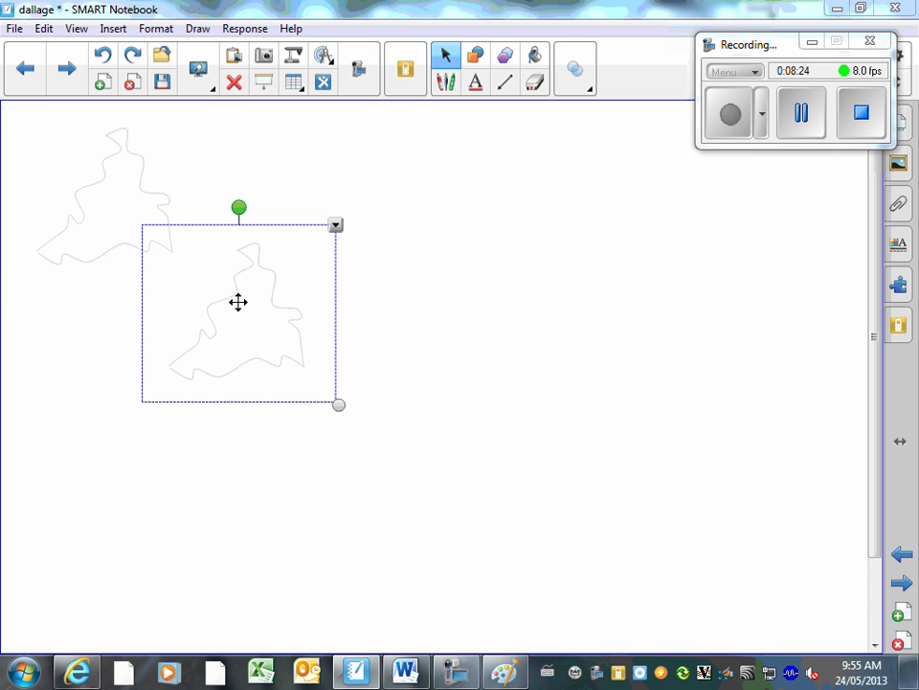
Paste two more copies of the triangle picture and move them apart into the empty middle of the page
key(ctrl+v)
text(V)
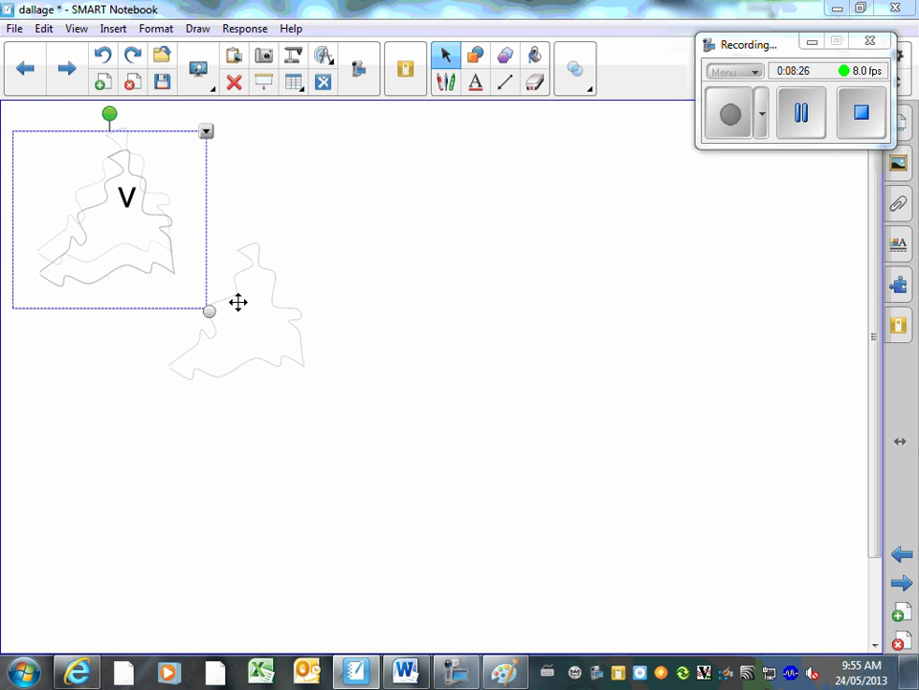
key(BackSpace)
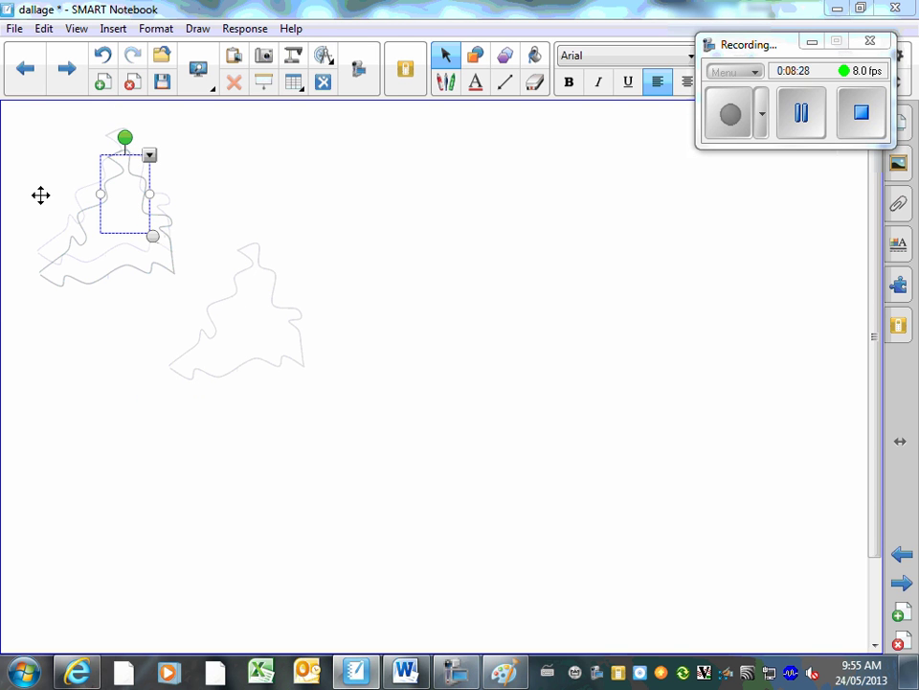
click(165, 273)
mouse_move(161, 266)
mouse_down()
mouse_move(358, 343)
mouse_move(430, 333)
mouse_up()
drag(109, 258, 368, 481)
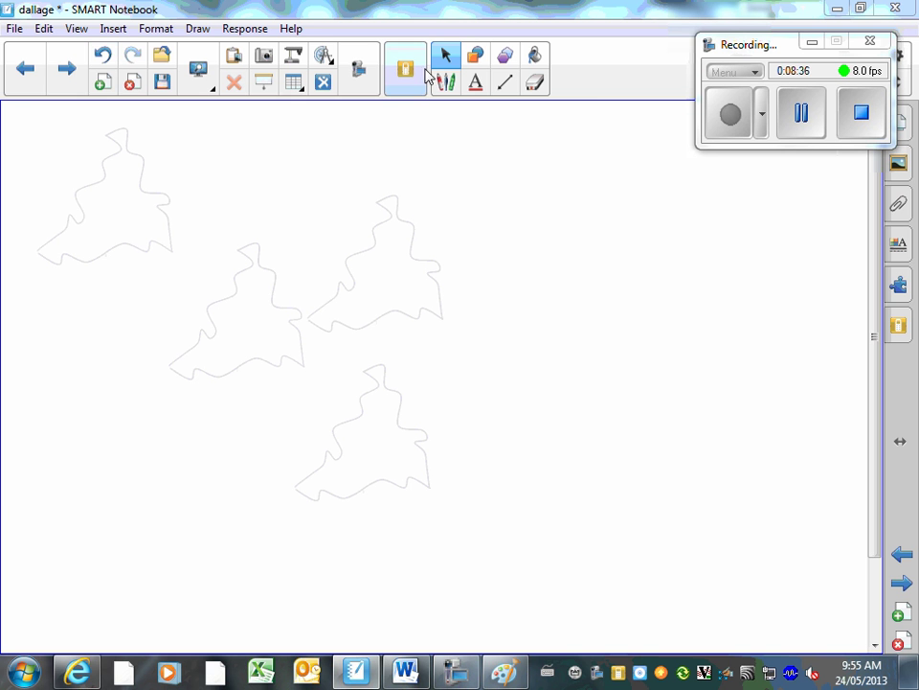
Rotate the first triangle copy by 180° and fit its wavy base against the original tile's base
click(261, 306)
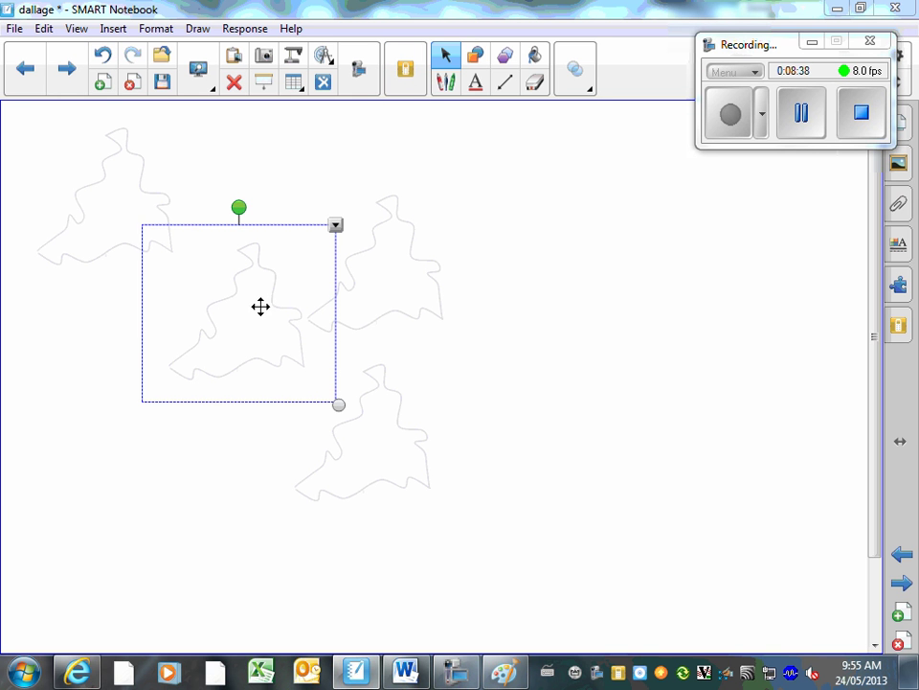
drag(238, 205, 238, 386)
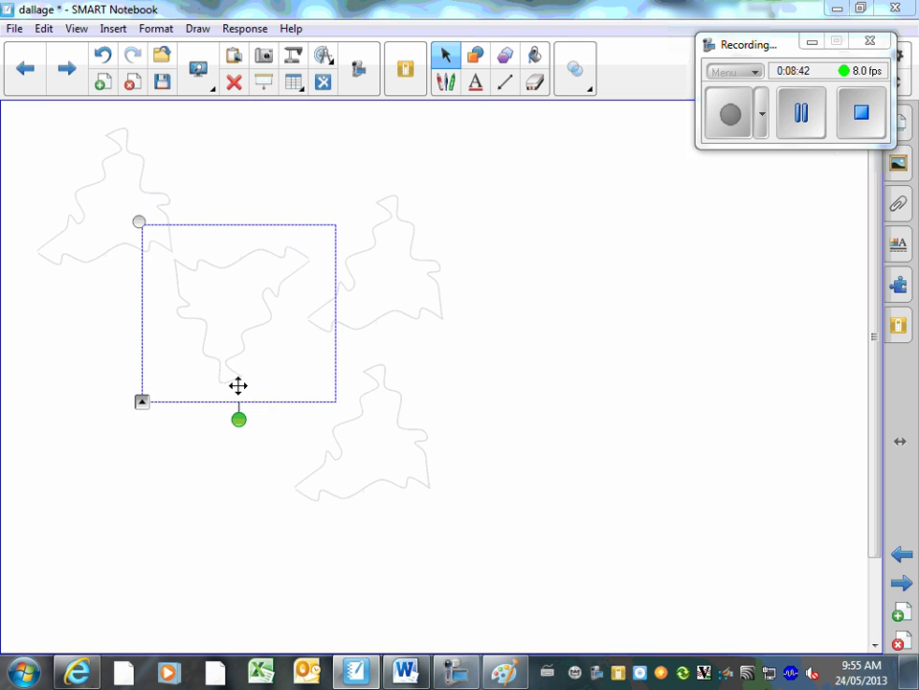
drag(240, 298, 101, 295)
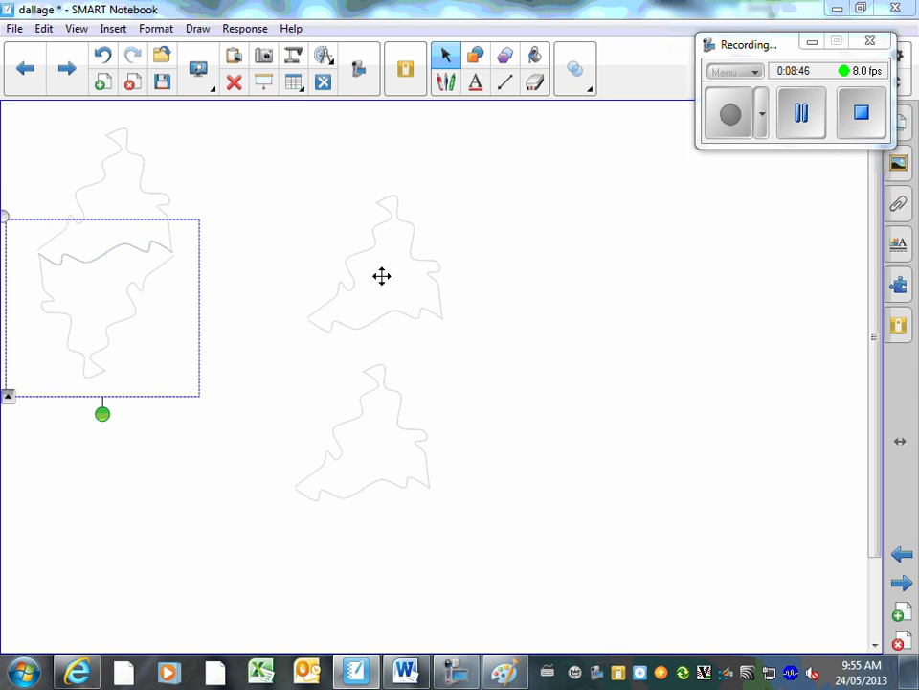
Move the upper loose triangle copy beside the inverted tile and rotate it counter-clockwise so its wavy side roughly follows that tile's slanted edge
drag(382, 276, 220, 339)
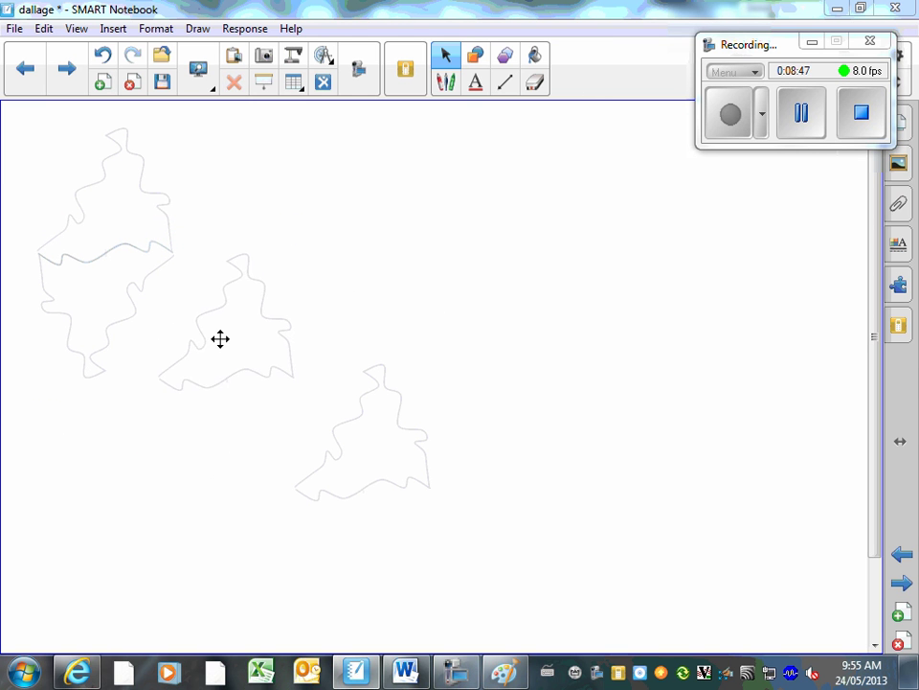
click(246, 265)
drag(230, 214, 131, 445)
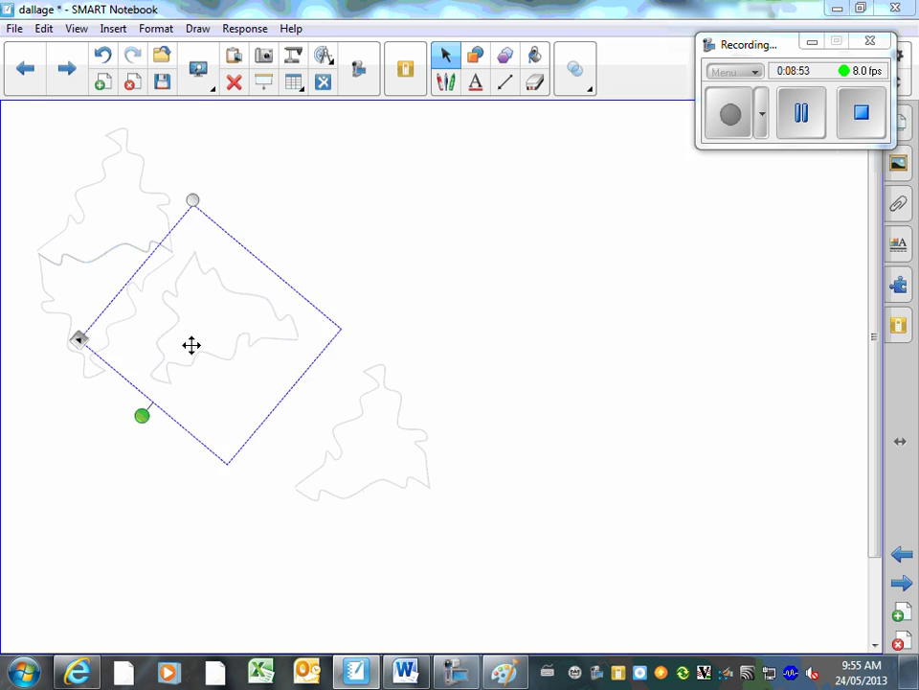
mouse_move(192, 345)
mouse_down()
mouse_move(175, 334)
mouse_move(196, 339)
mouse_up()
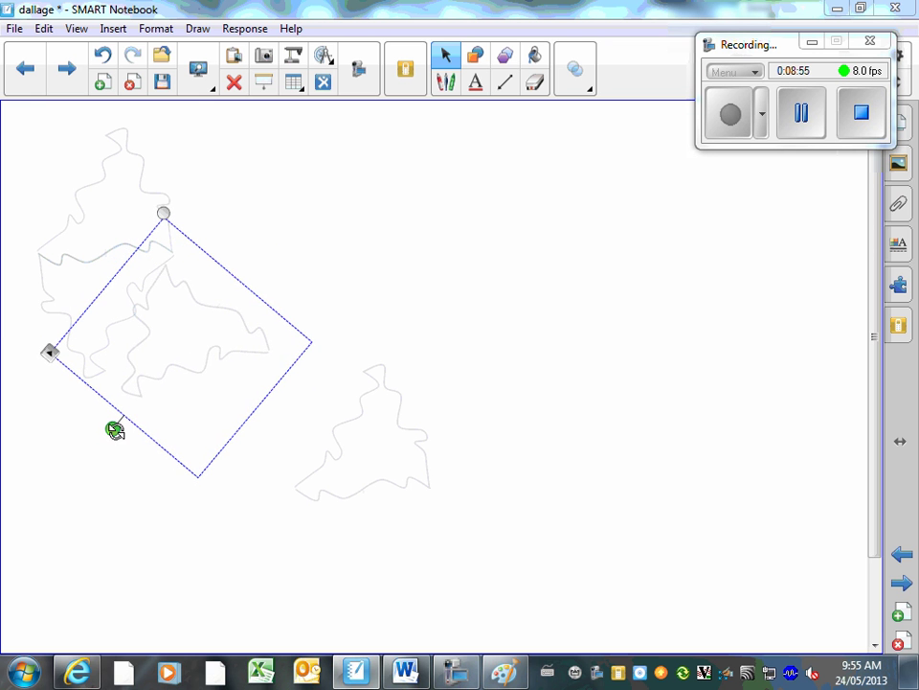
drag(115, 430, 95, 414)
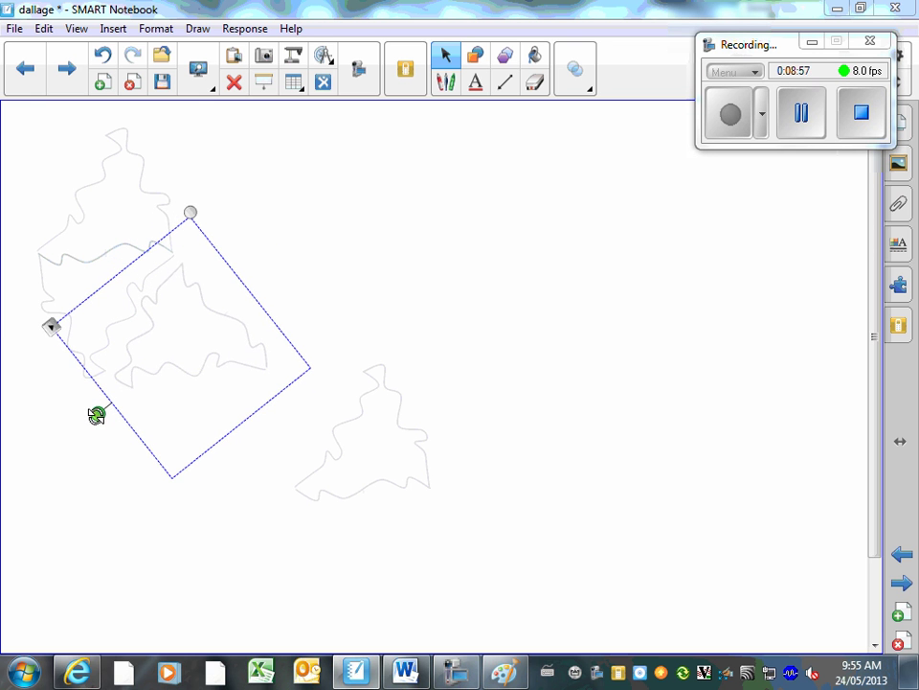
drag(200, 350, 181, 347)
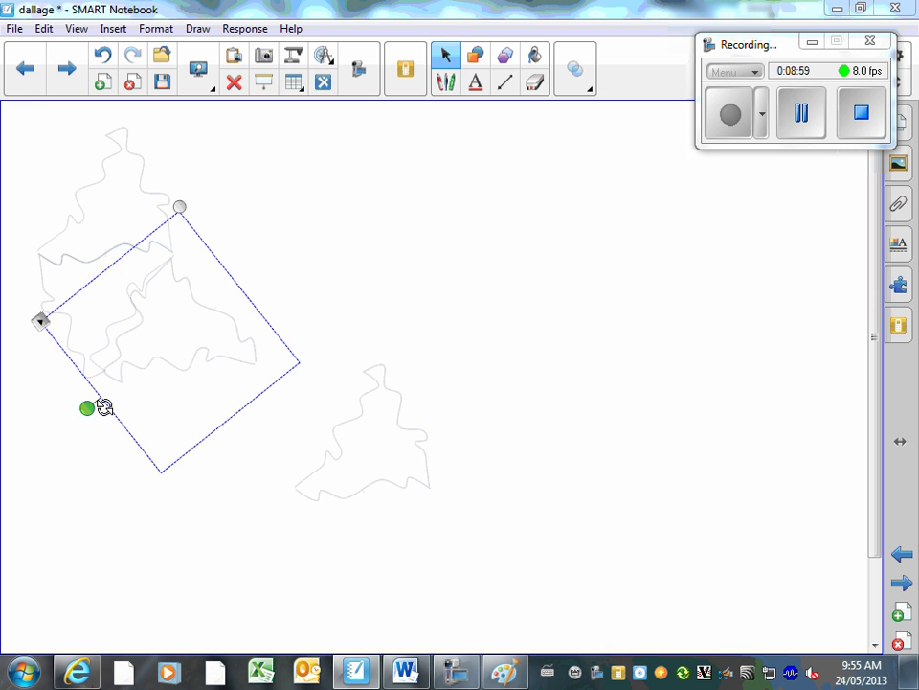
Fine-tune the second copy's rotation to about 120° counter-clockwise, fit its wavy side against the inverted tile's slanted edge, and deselect it
drag(92, 412, 86, 404)
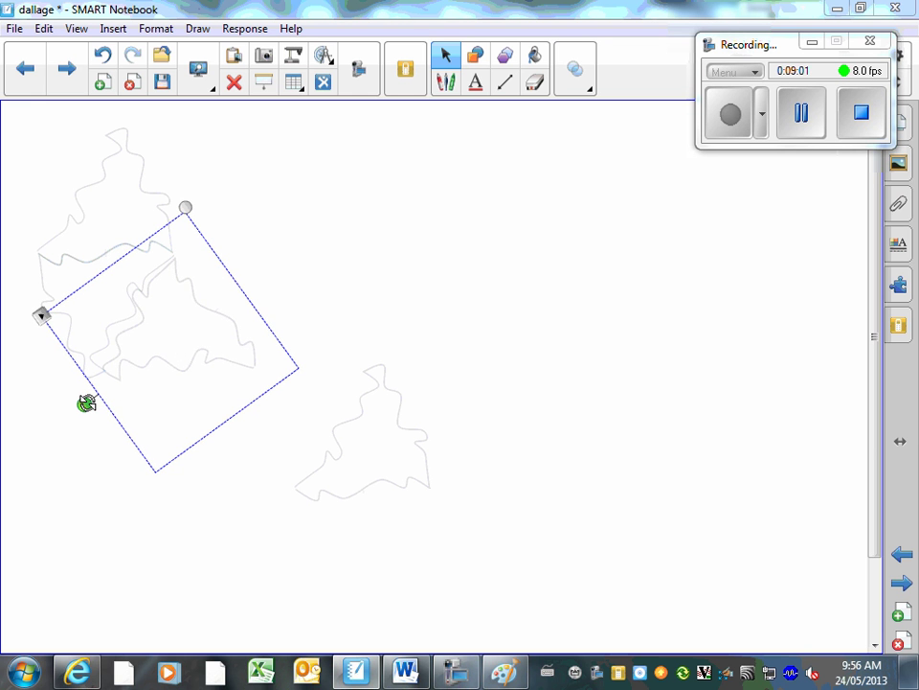
drag(174, 345, 158, 347)
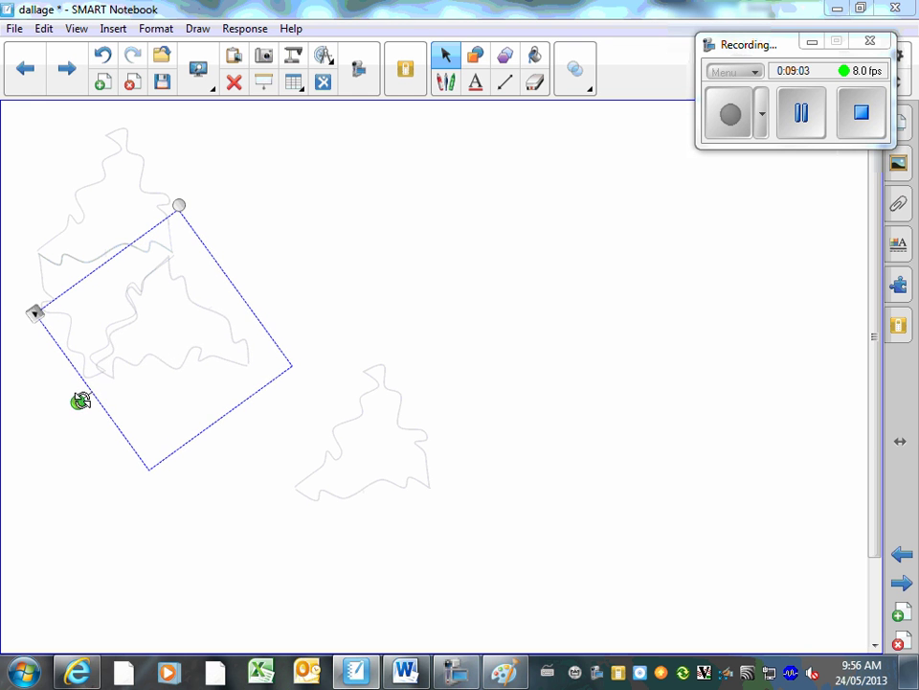
drag(81, 400, 84, 392)
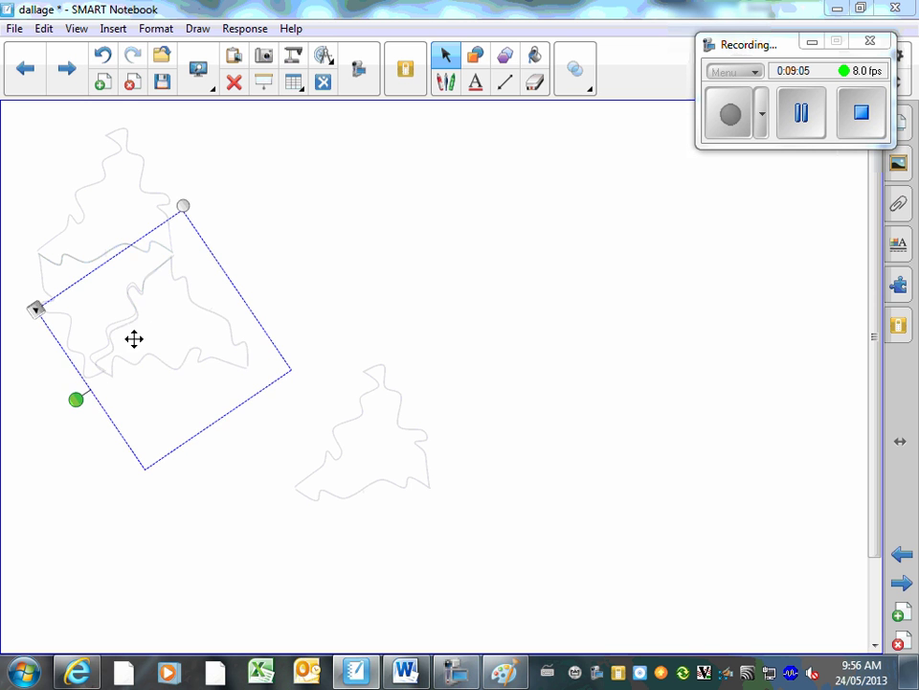
drag(160, 331, 171, 336)
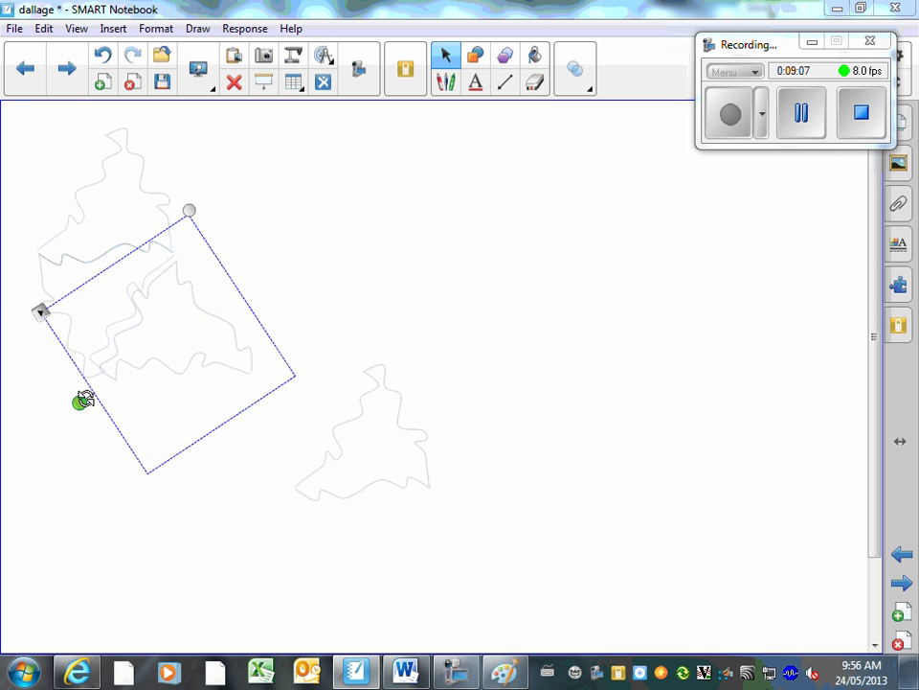
mouse_move(85, 400)
mouse_down()
mouse_move(74, 384)
mouse_move(77, 393)
mouse_up()
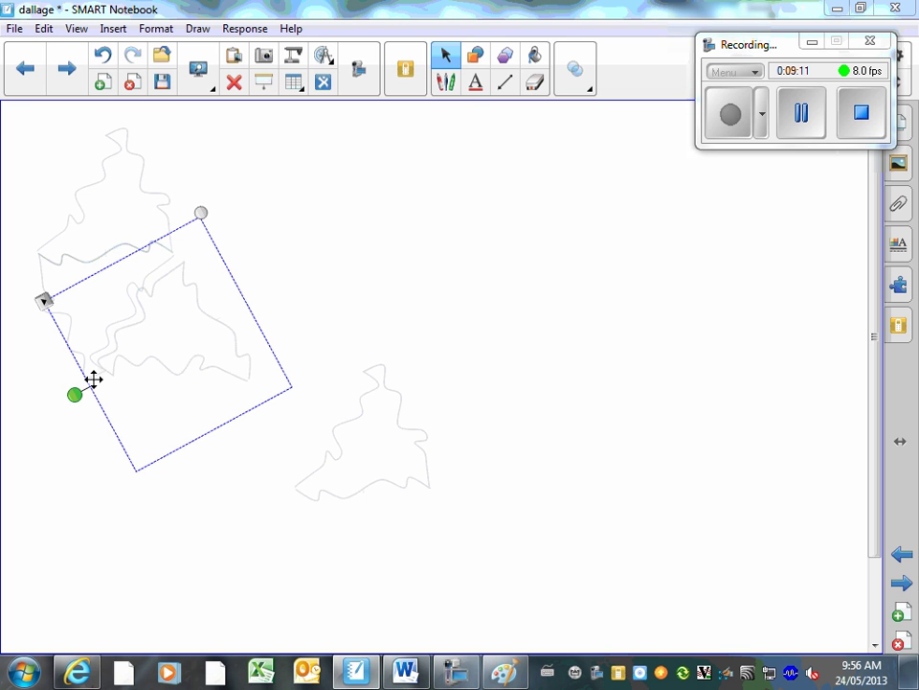
drag(169, 332, 162, 331)
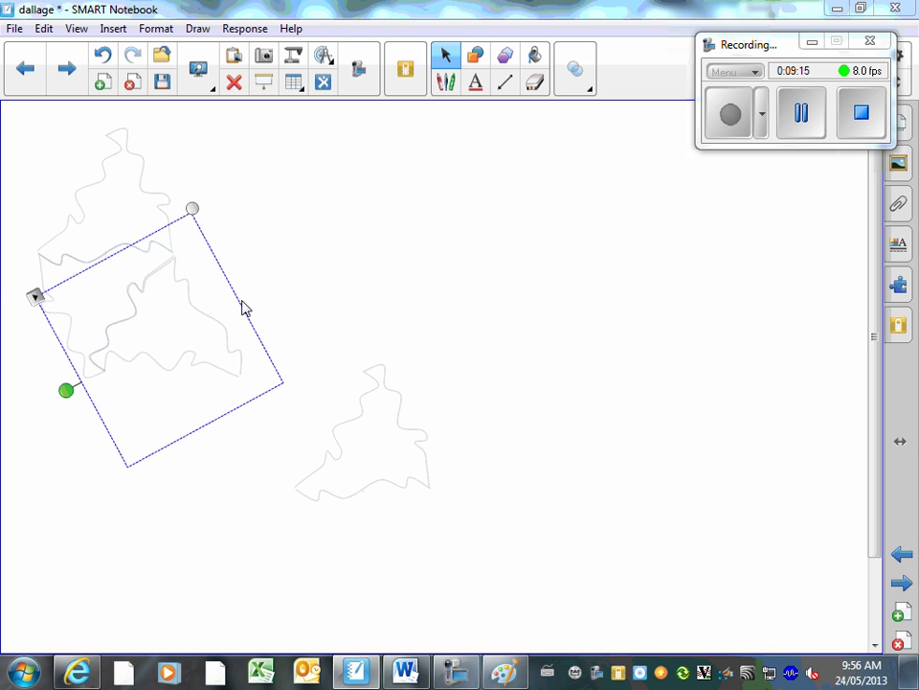
click(311, 273)
Rotate the last triangle copy to about 60° counter-clockwise of upright and place it beneath the second copy's wavy lower edge
click(368, 418)
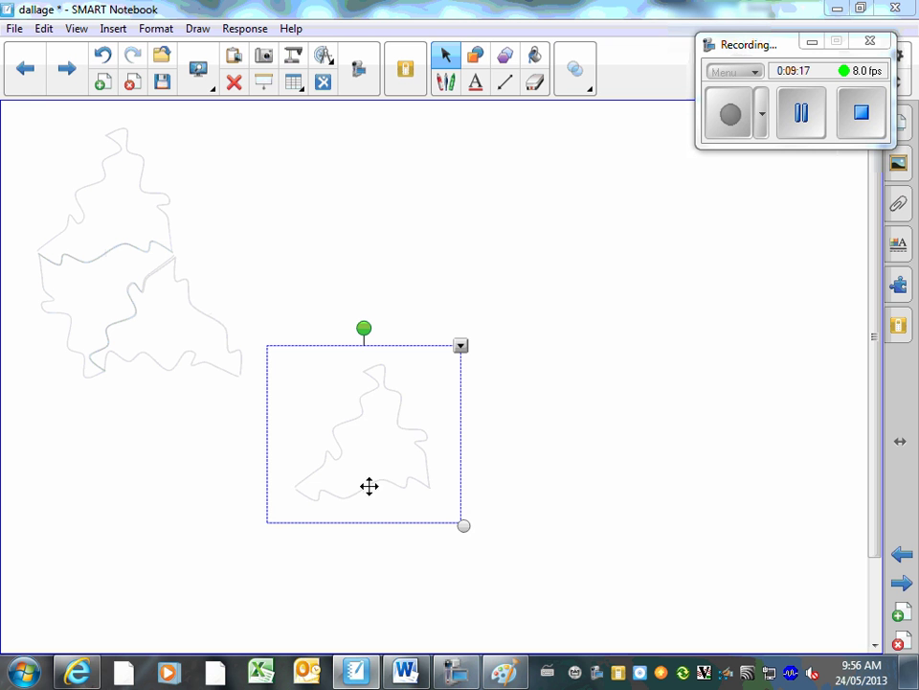
drag(364, 328, 469, 388)
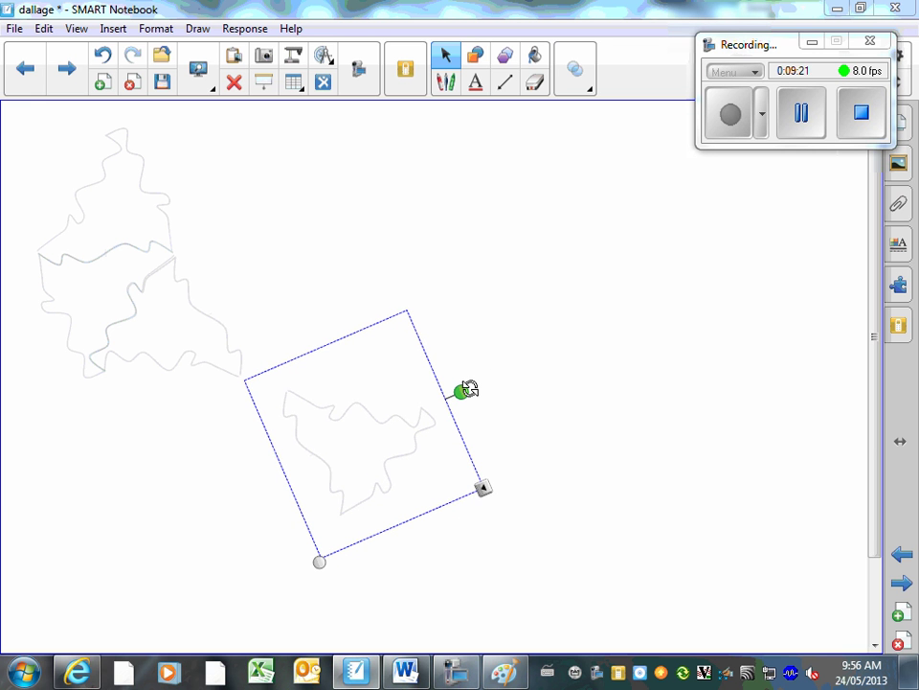
drag(470, 388, 159, 388)
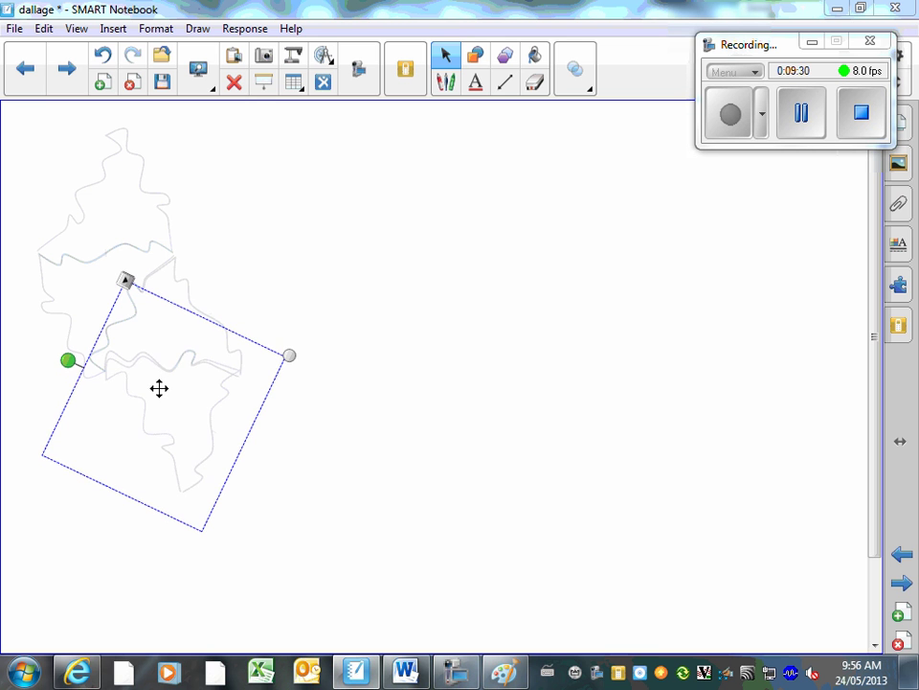
drag(72, 361, 75, 356)
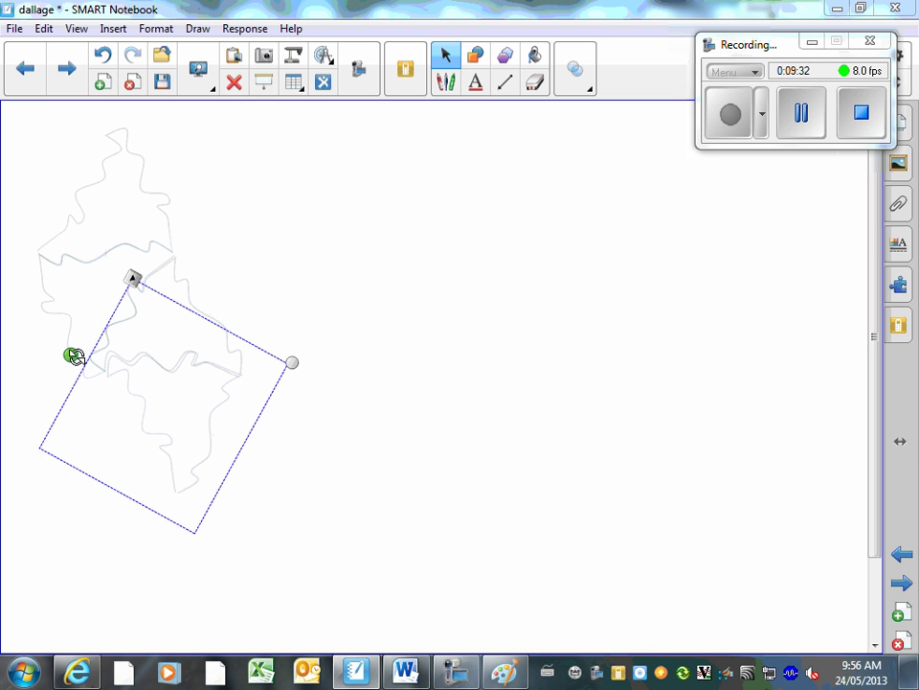
drag(174, 390, 186, 419)
Nudge the last triangle copy slightly so its wavy edge interlocks with the tile above, and deselect it
click(197, 460)
click(153, 405)
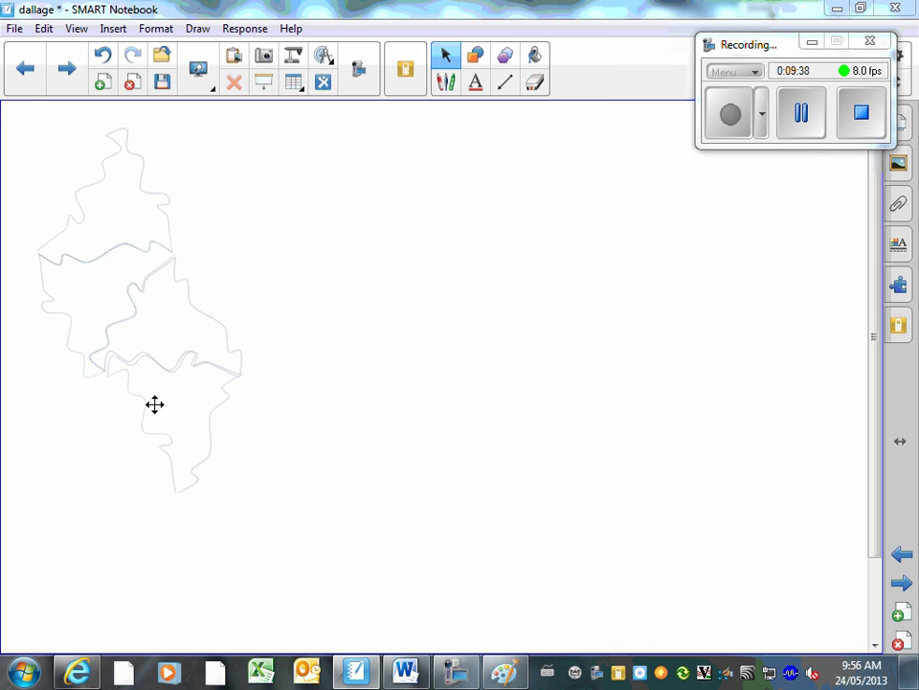
click(104, 399)
click(189, 468)
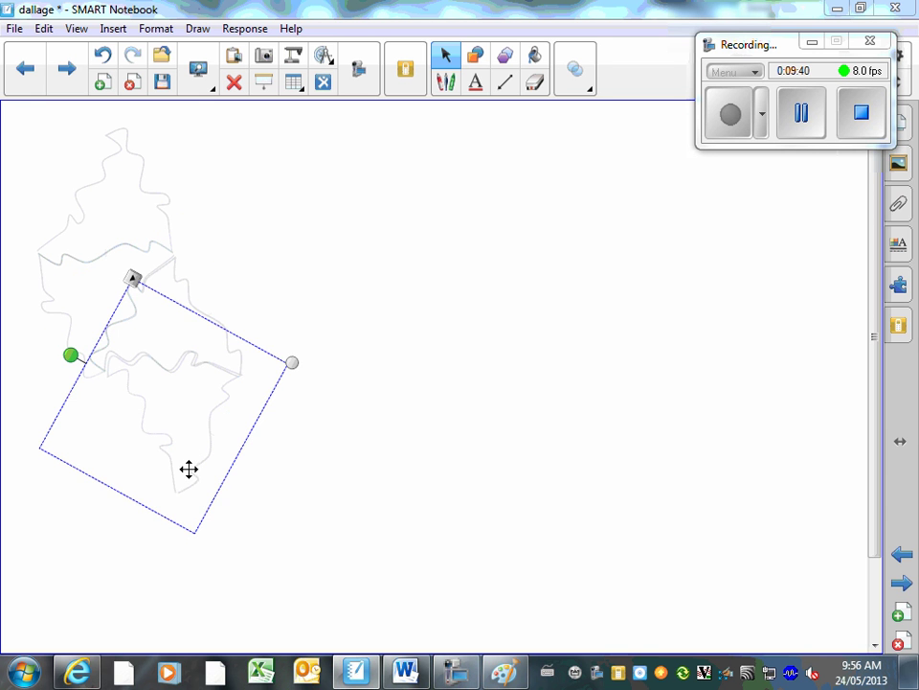
drag(189, 469, 178, 465)
click(277, 456)
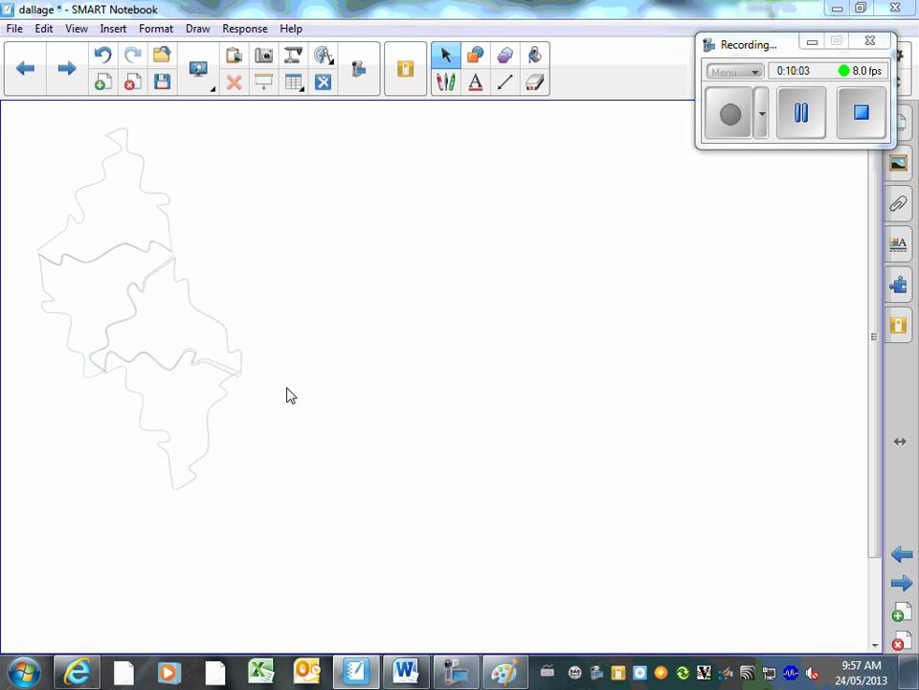
View the triangle tile in Paint, and switch to the browser's Escher art image results to examine the suggested tessellation artworks one by one
click(504, 670)
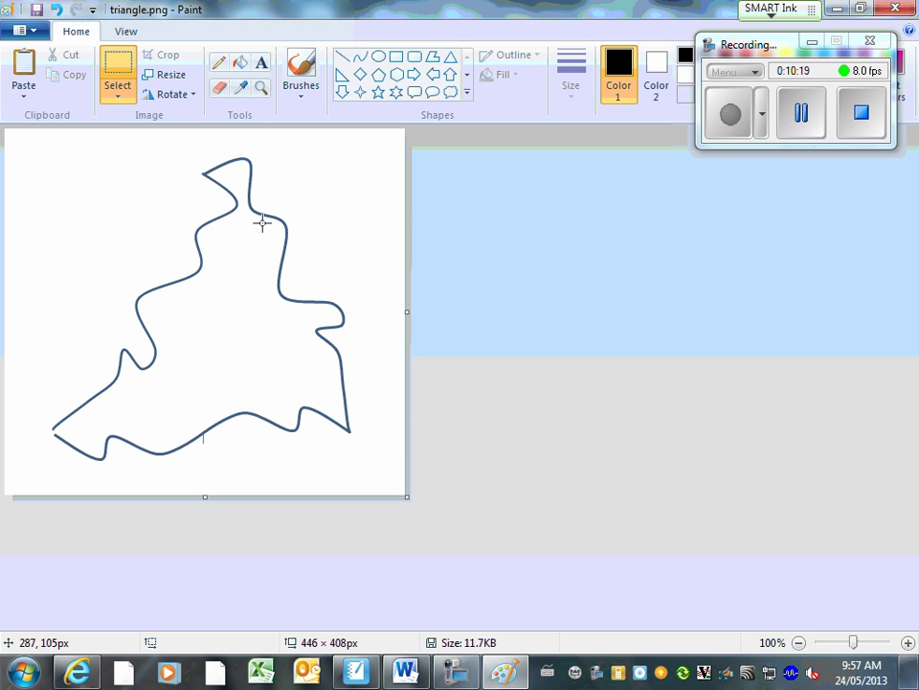
click(807, 119)
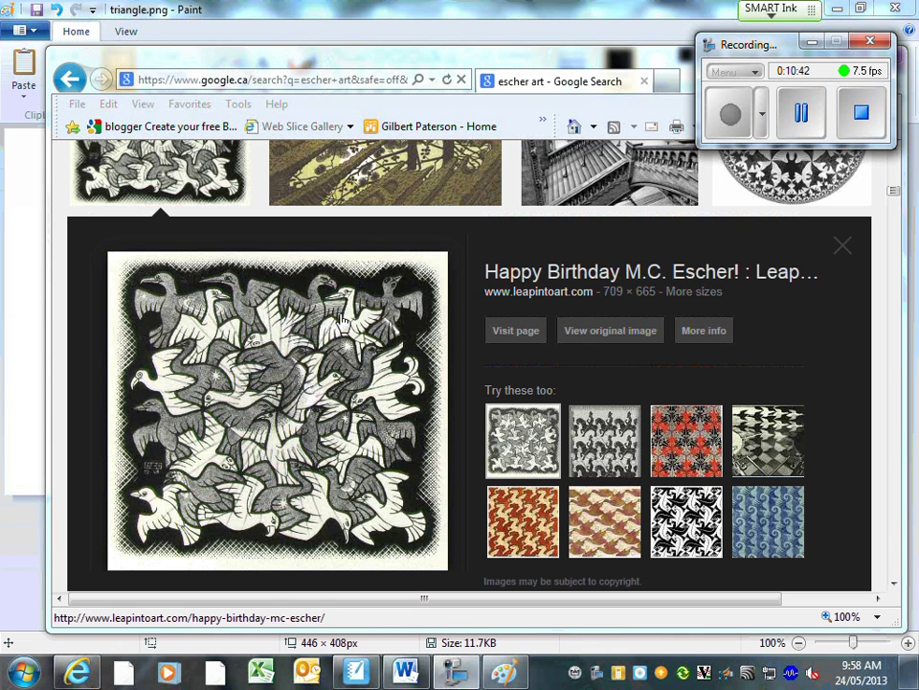
click(589, 450)
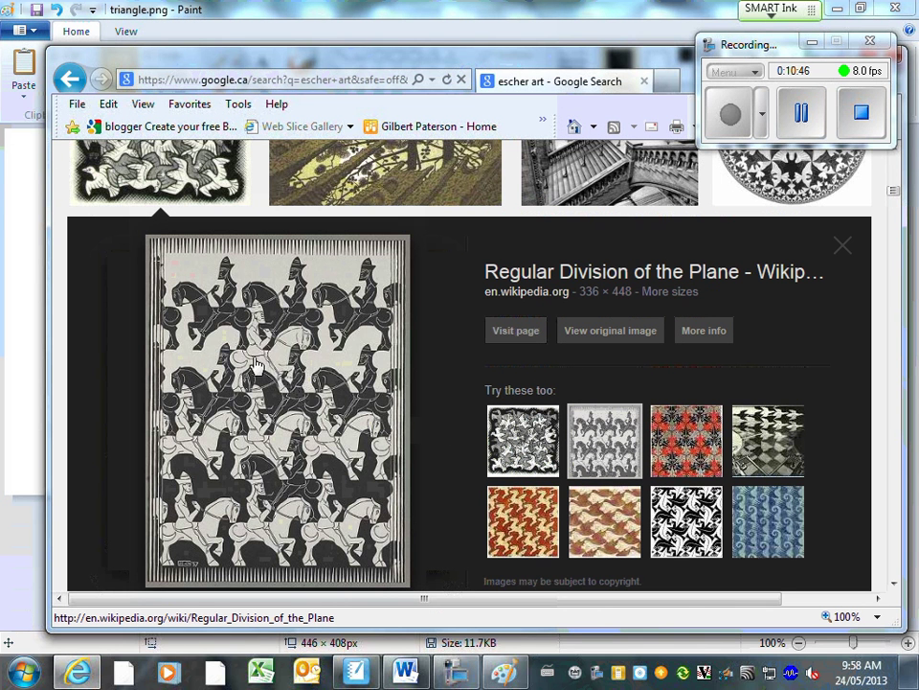
click(667, 443)
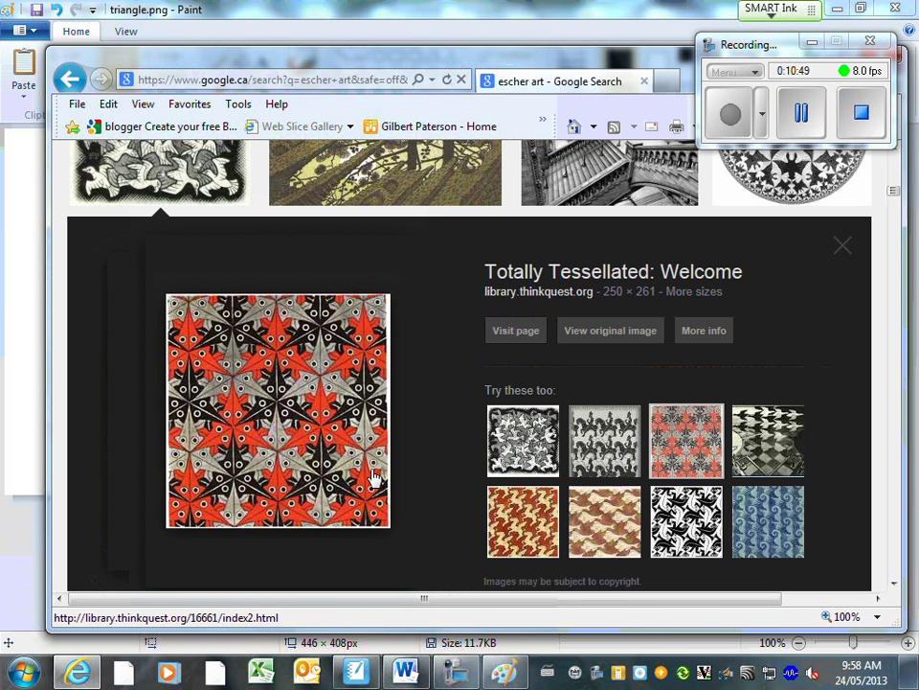
click(783, 458)
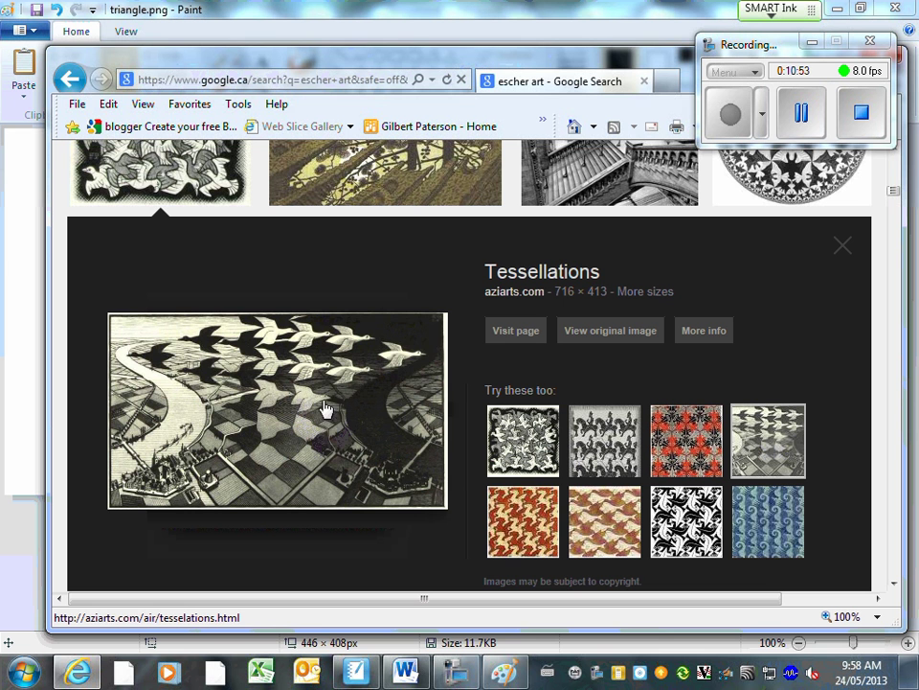
click(518, 530)
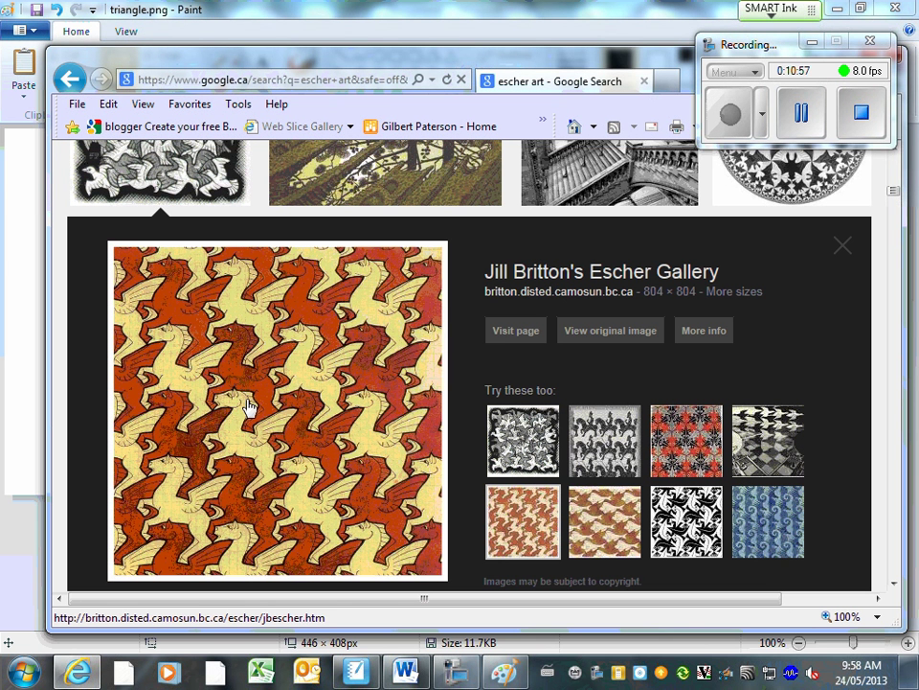
click(594, 521)
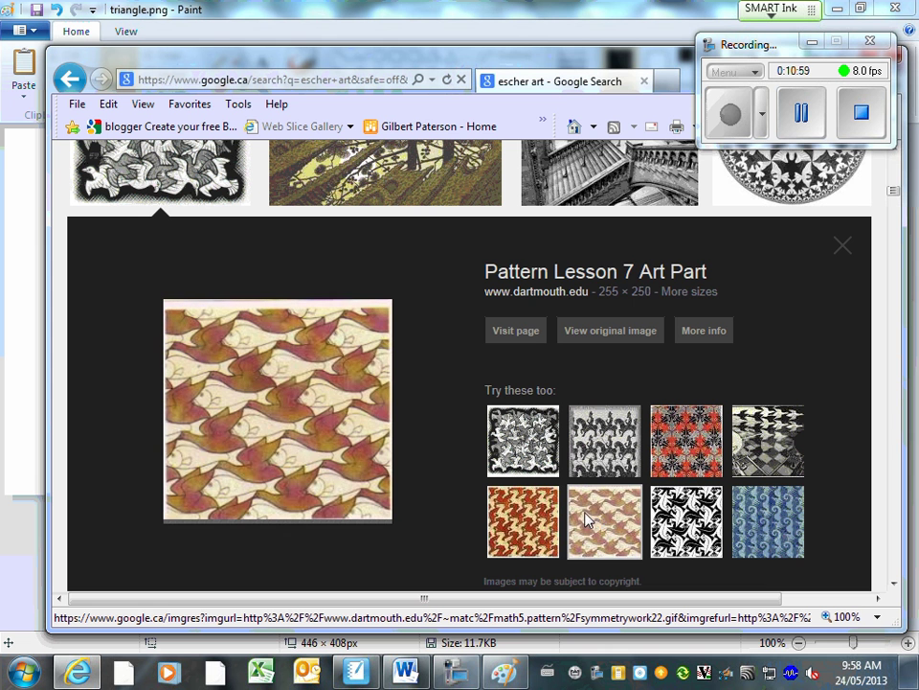
click(687, 521)
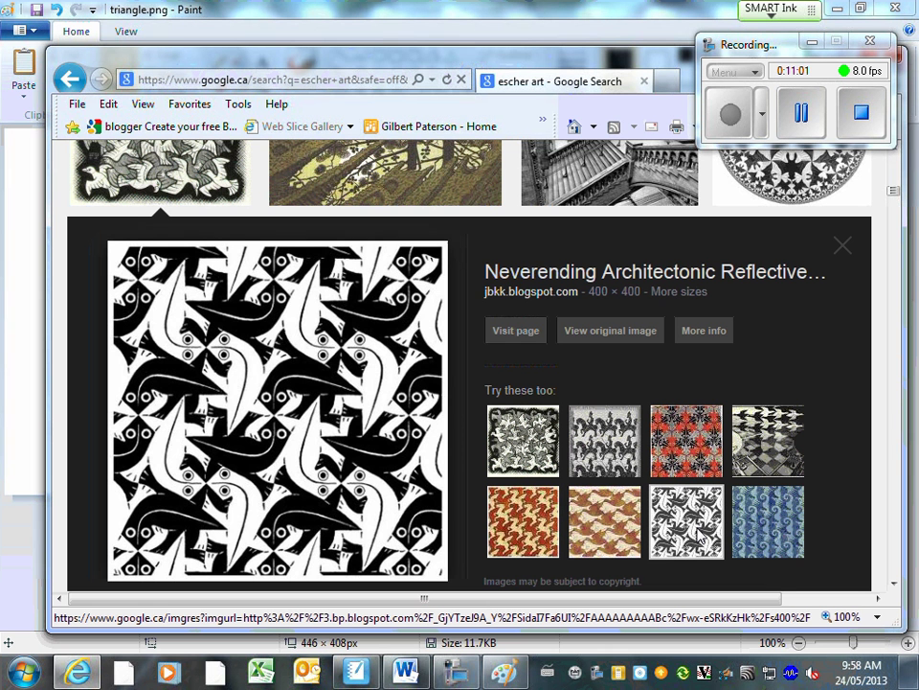
click(767, 535)
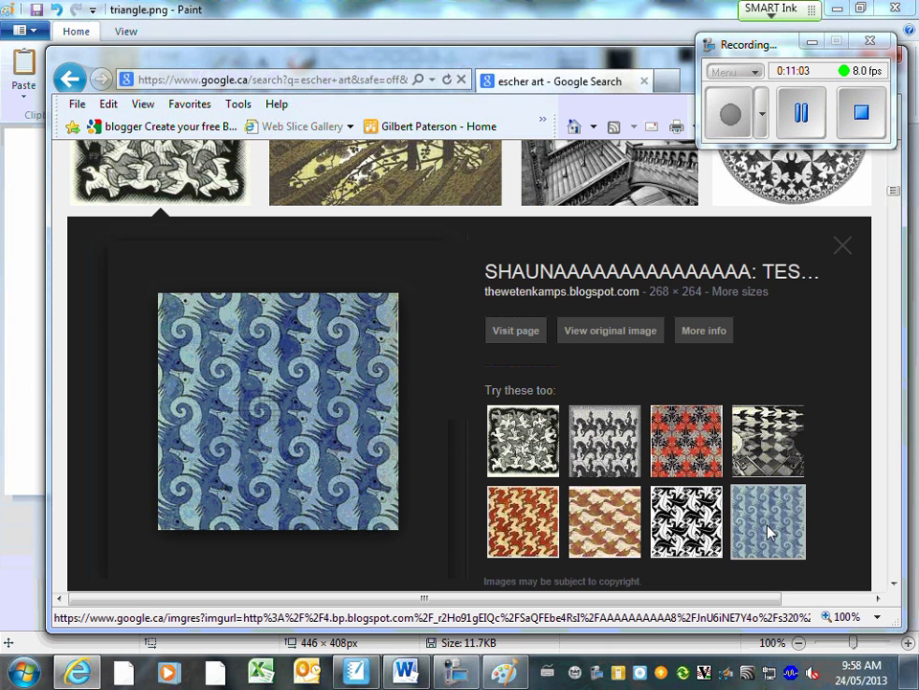
click(803, 115)
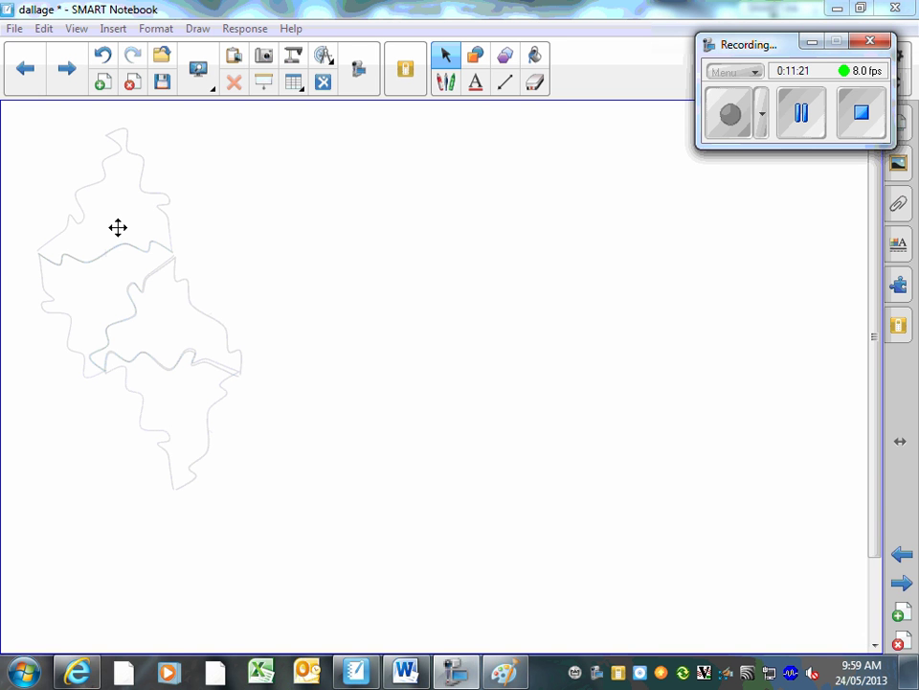
Page through the dallage file in SMART Notebook to view the wavy rectangle tessellation, and return to the triangle tessellation page
click(62, 86)
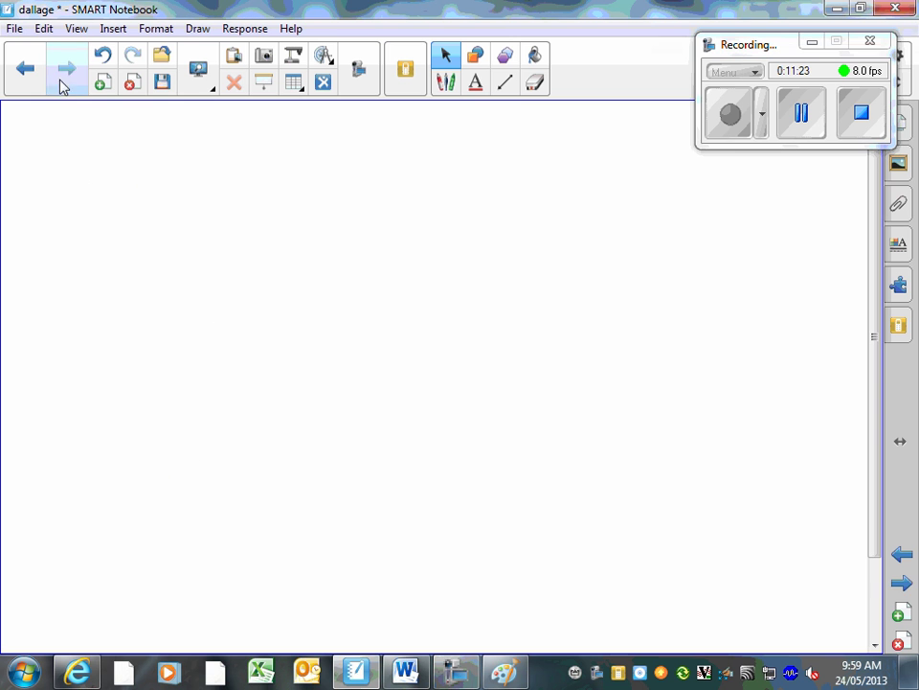
click(30, 85)
click(29, 85)
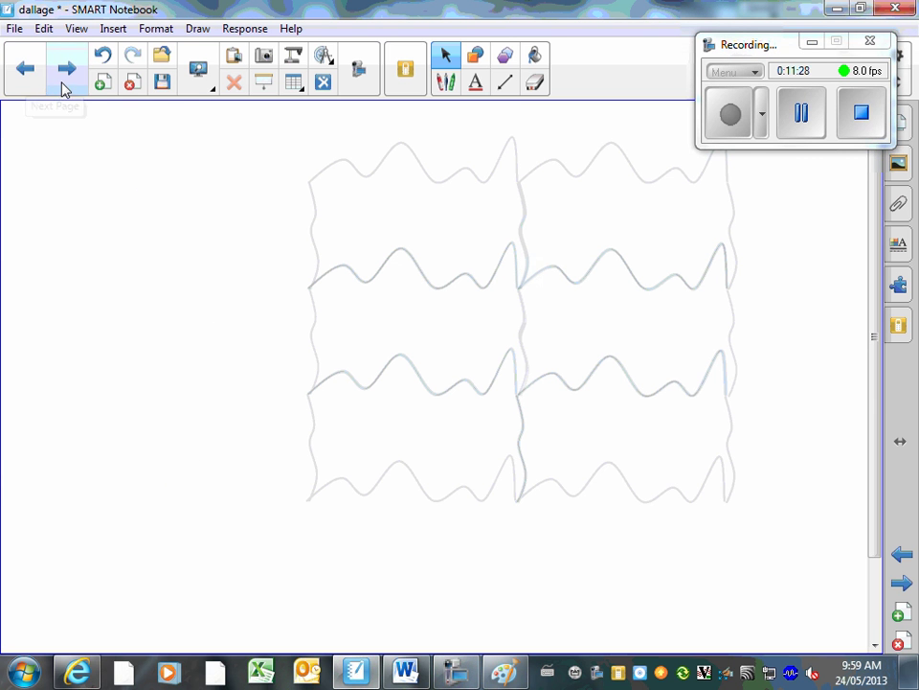
click(65, 85)
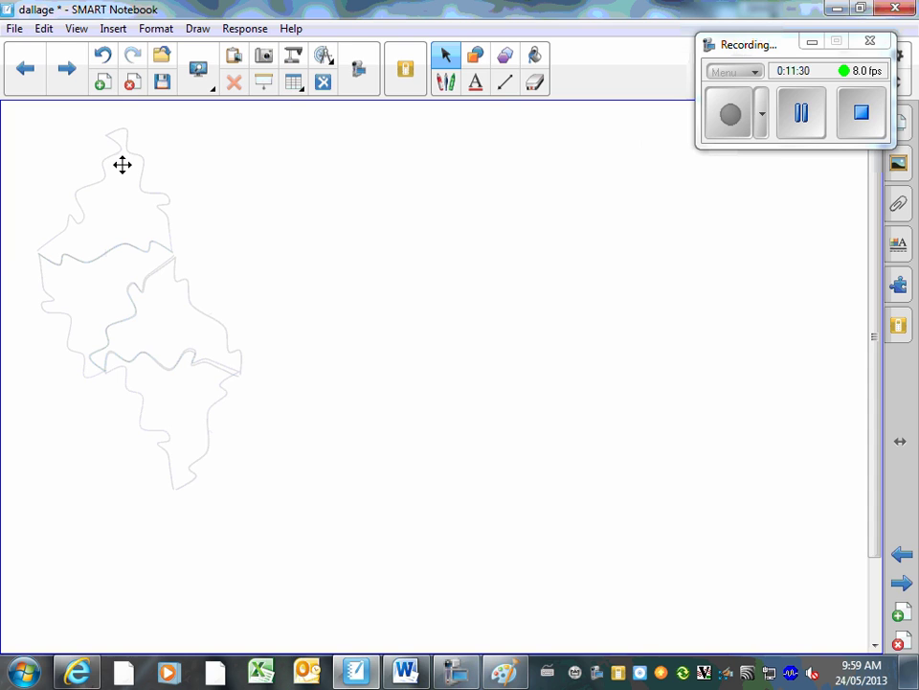